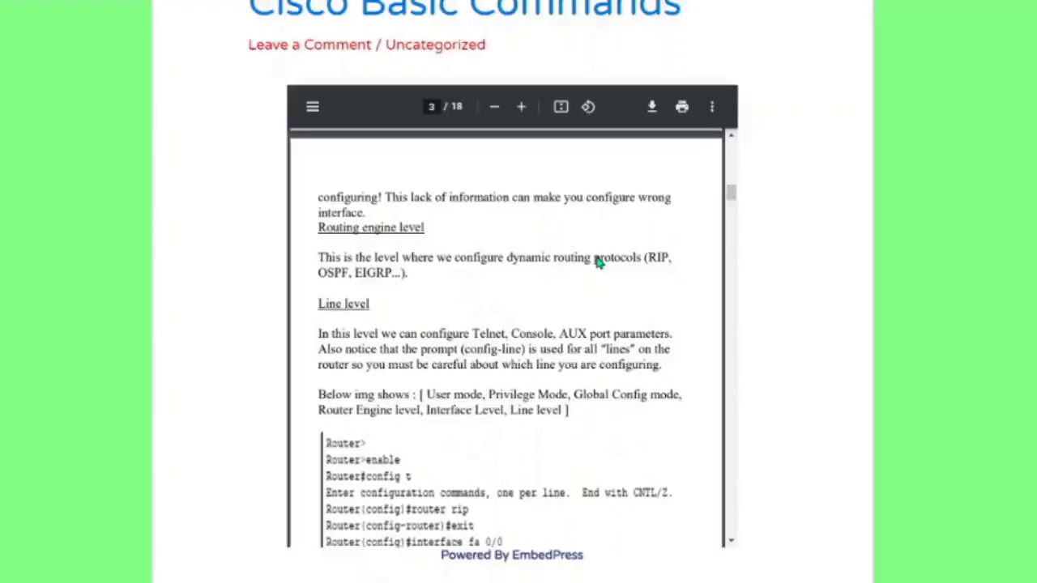
Skim the Cisco Basic Commands PDF from the routing engine and line level sections on page 3 onward.
scroll(598, 261, down, 5)
scroll(597, 266, down, 15)
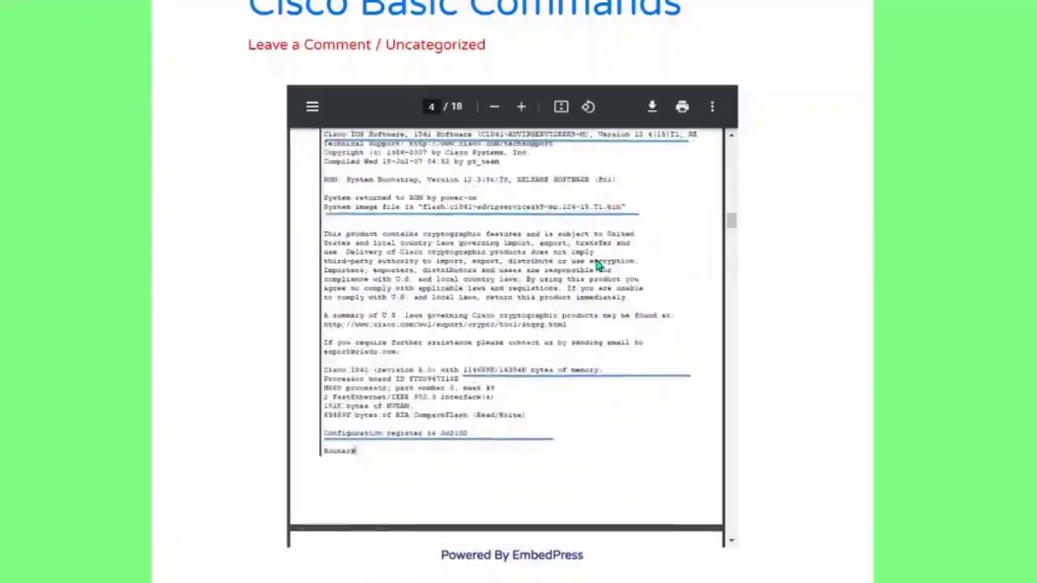
scroll(597, 268, down, 8)
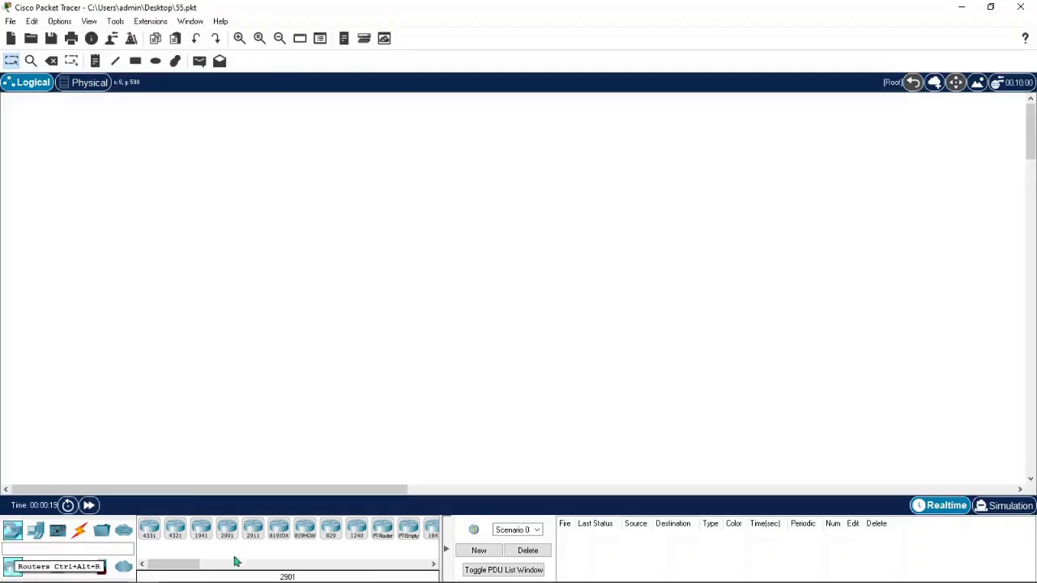
Switch to Cisco Packet Tracer and place a 4331 router and a 2621XM router in the workspace, checking the 4331's hardware modules.
mouse_move(185, 567)
mouse_down()
mouse_move(215, 569)
mouse_move(178, 560)
mouse_move(168, 572)
mouse_up()
click(150, 530)
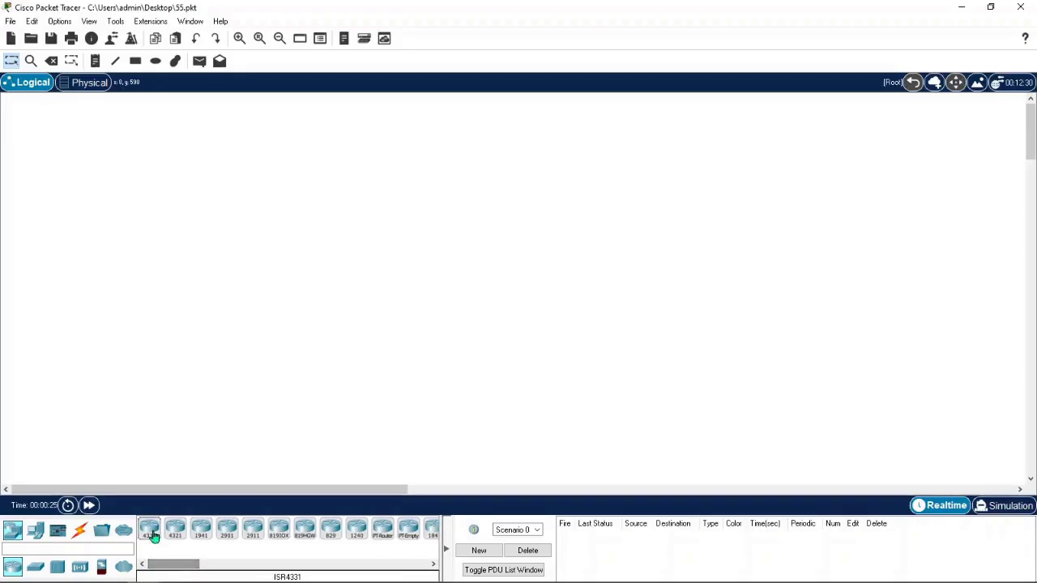
click(166, 271)
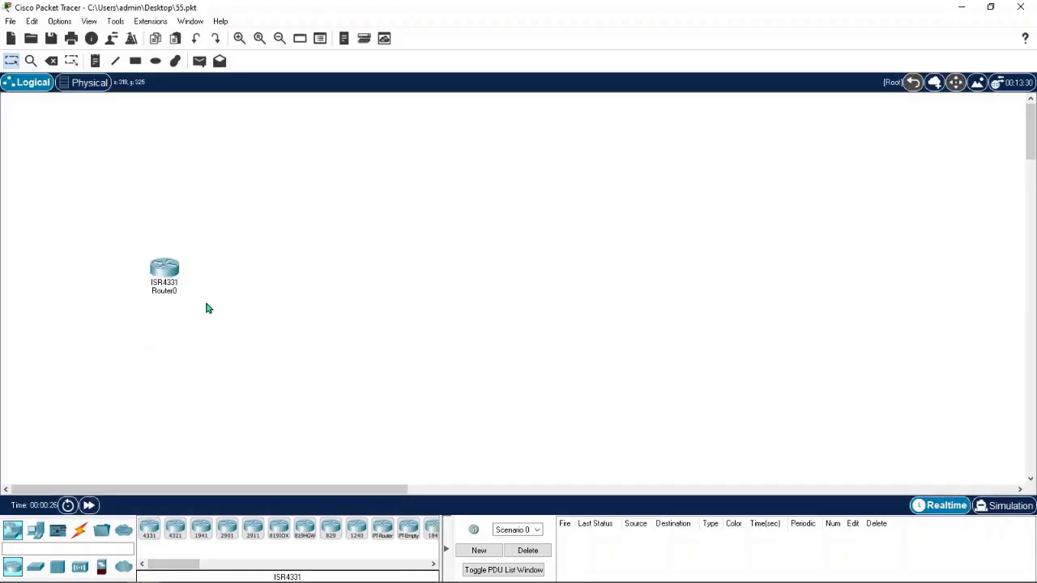
click(165, 271)
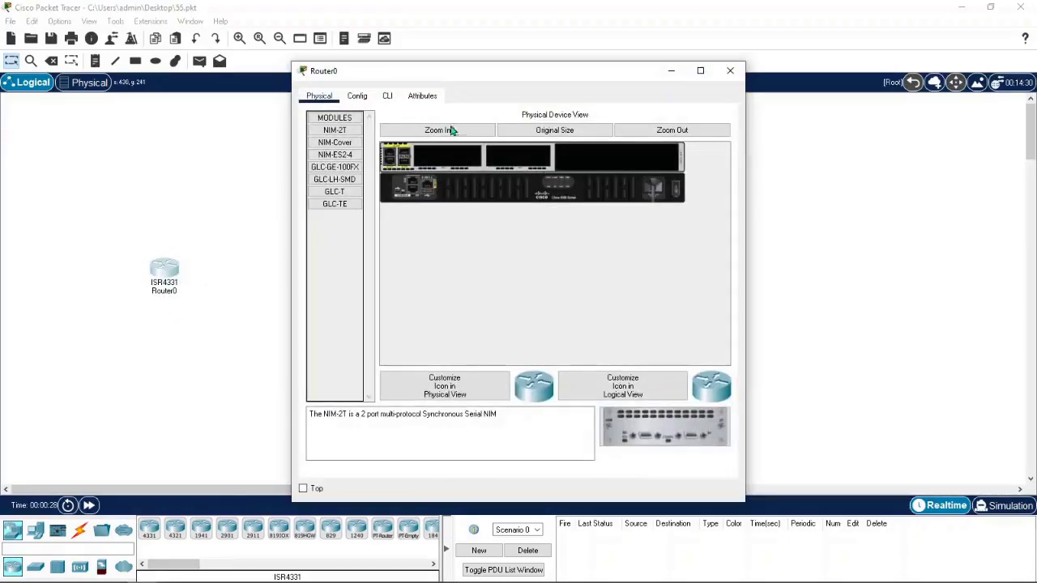
click(730, 71)
drag(194, 567, 238, 569)
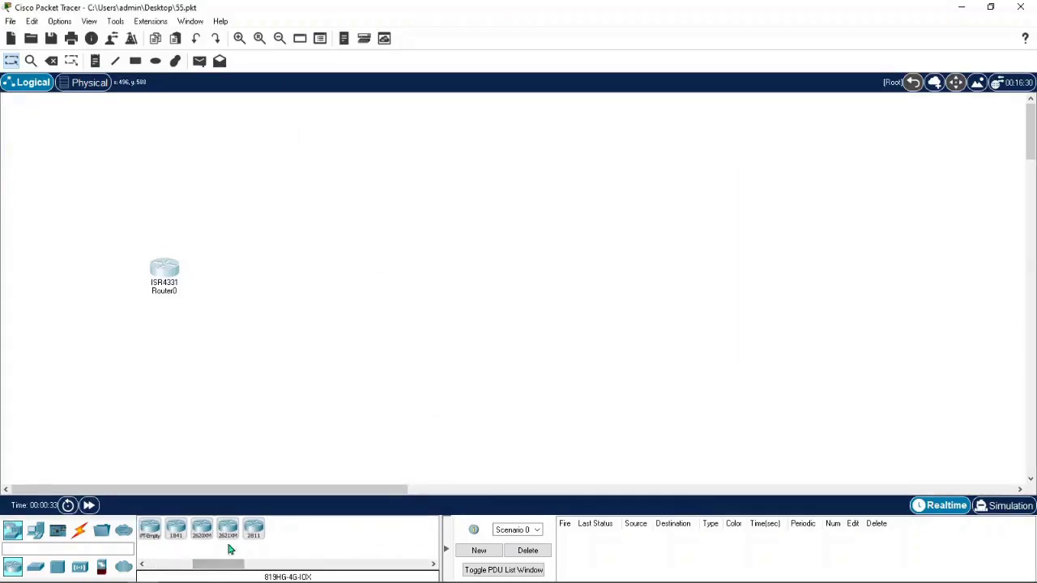
drag(228, 533, 348, 267)
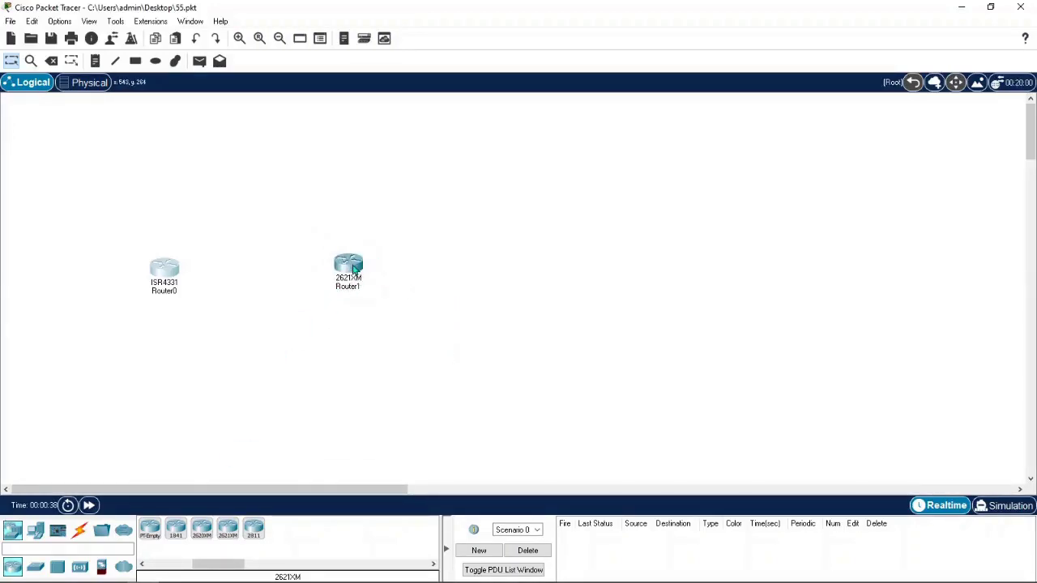
Examine the 2621XM router's modules, global settings, and its FastEthernet0/0 and FastEthernet0/1 interface settings.
mouse_move(354, 272)
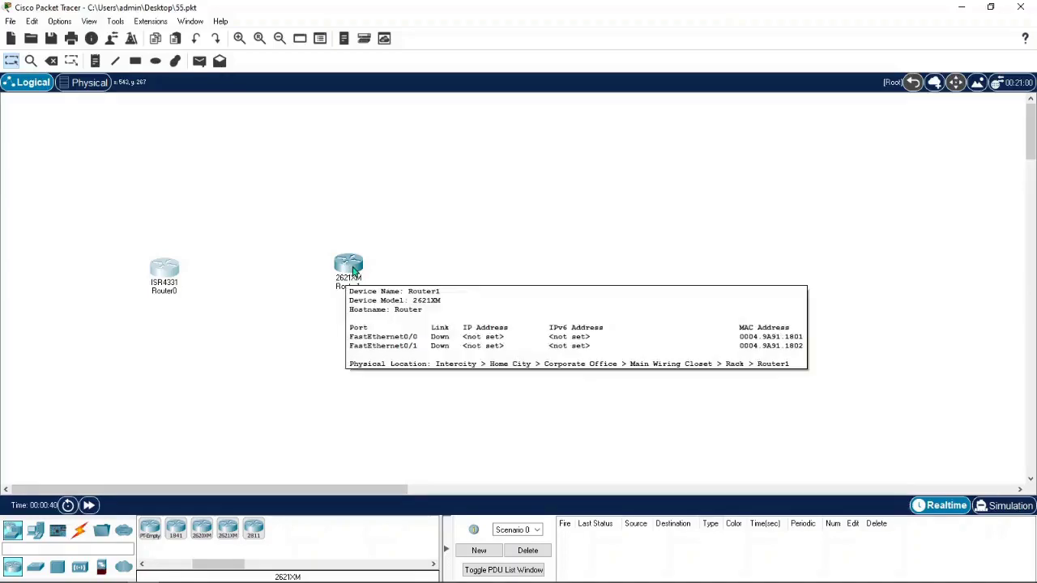
click(354, 272)
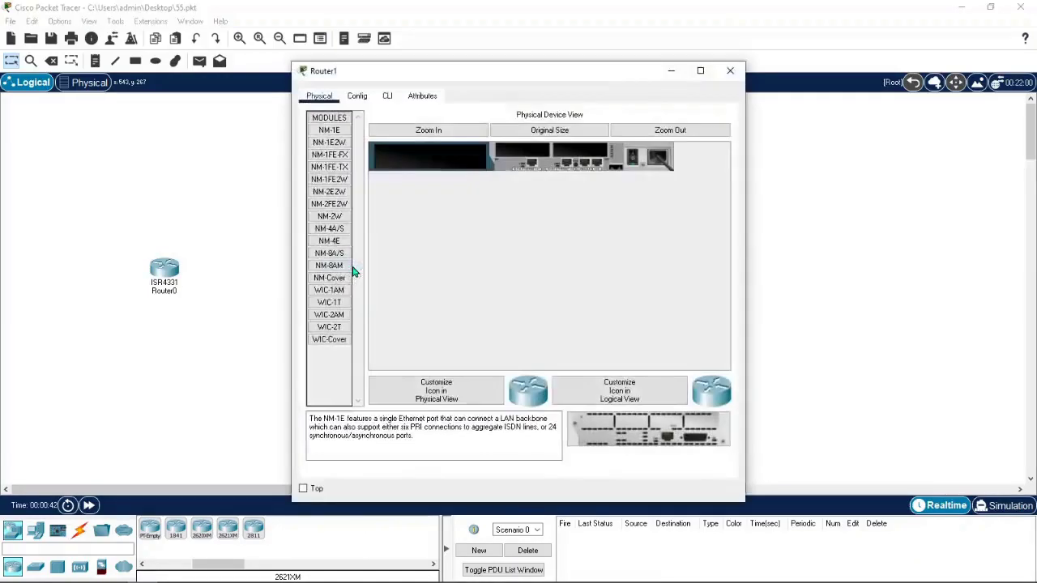
click(357, 95)
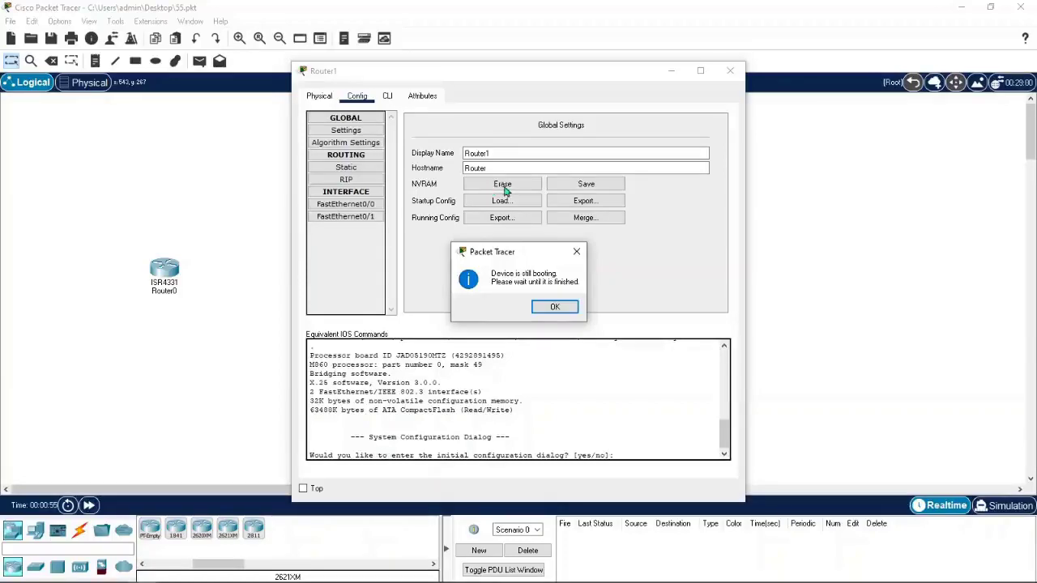
click(555, 309)
click(335, 204)
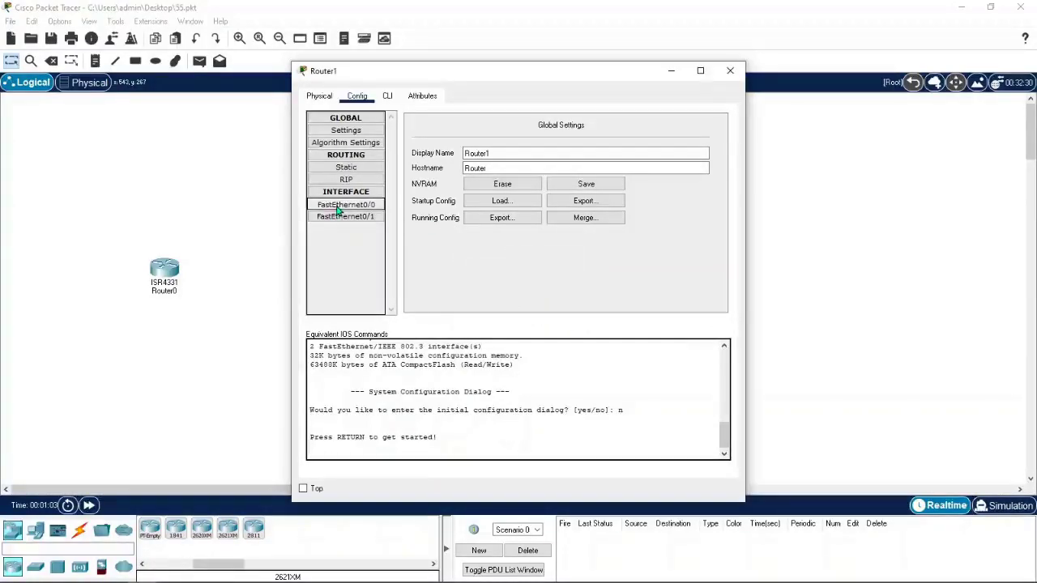
click(349, 217)
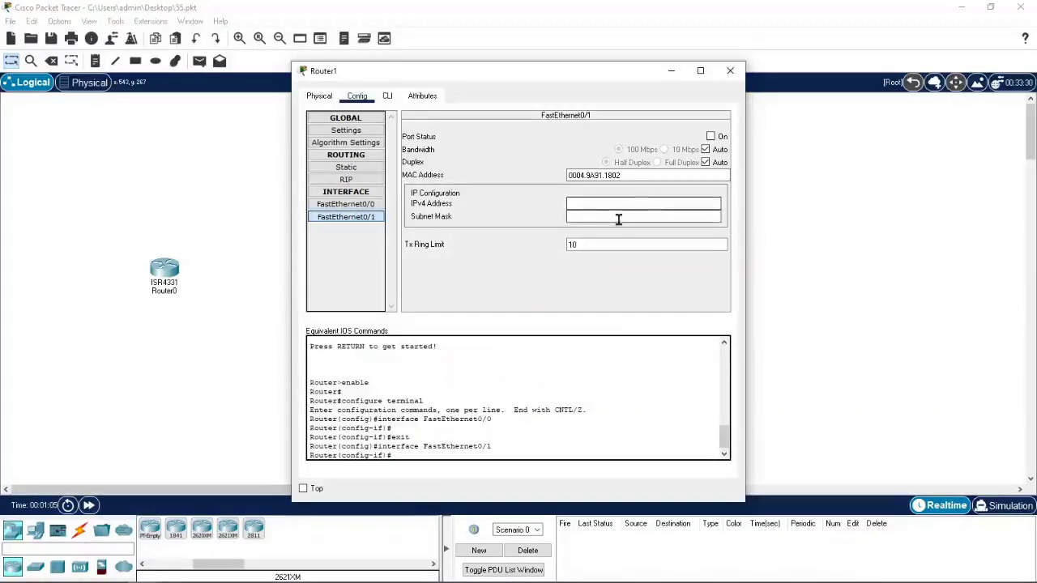
click(730, 70)
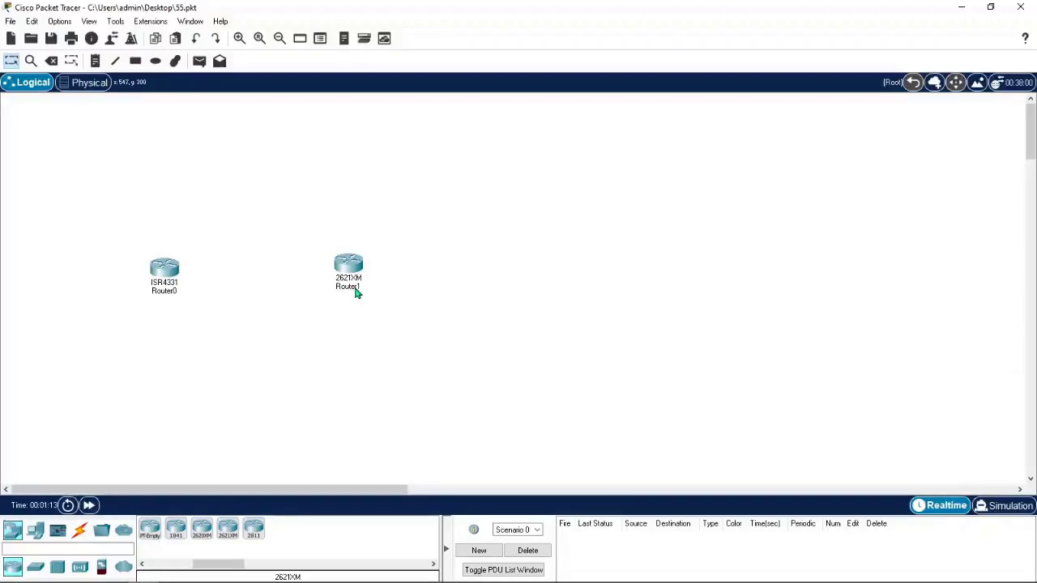
mouse_move(355, 292)
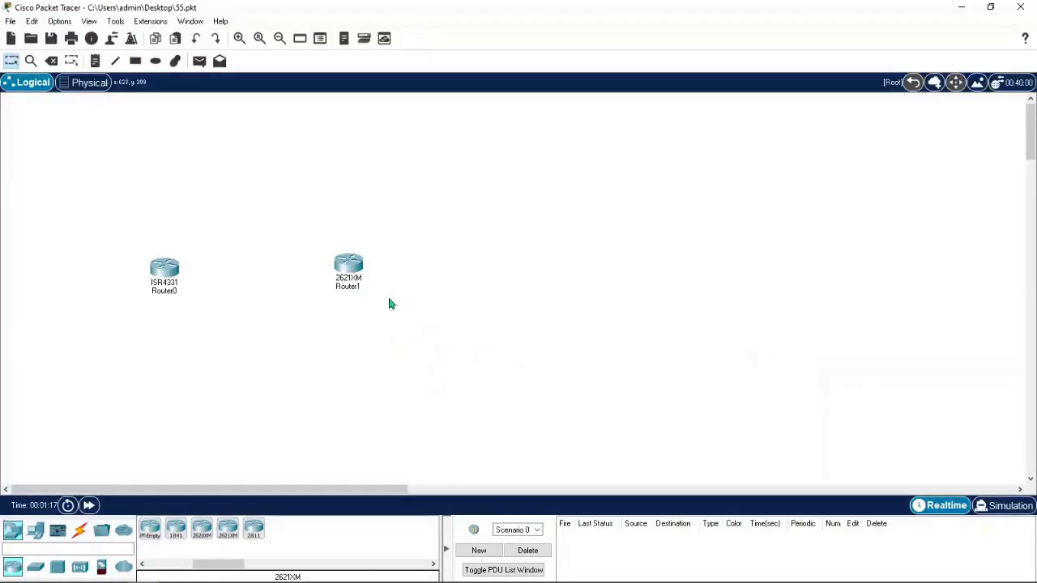
Add three 2960 switches to the workspace below the two routers.
drag(209, 565, 160, 567)
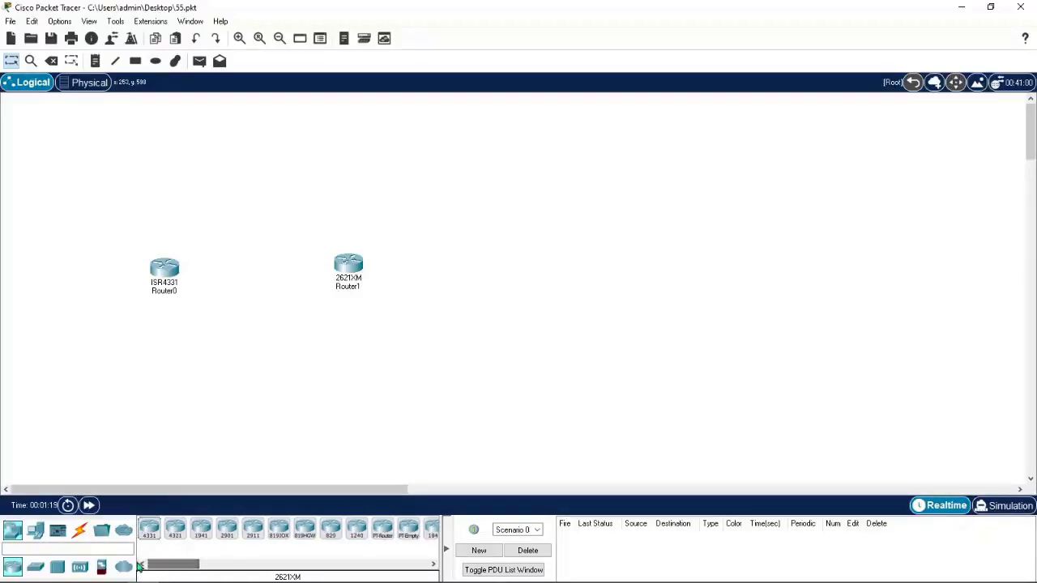
click(35, 570)
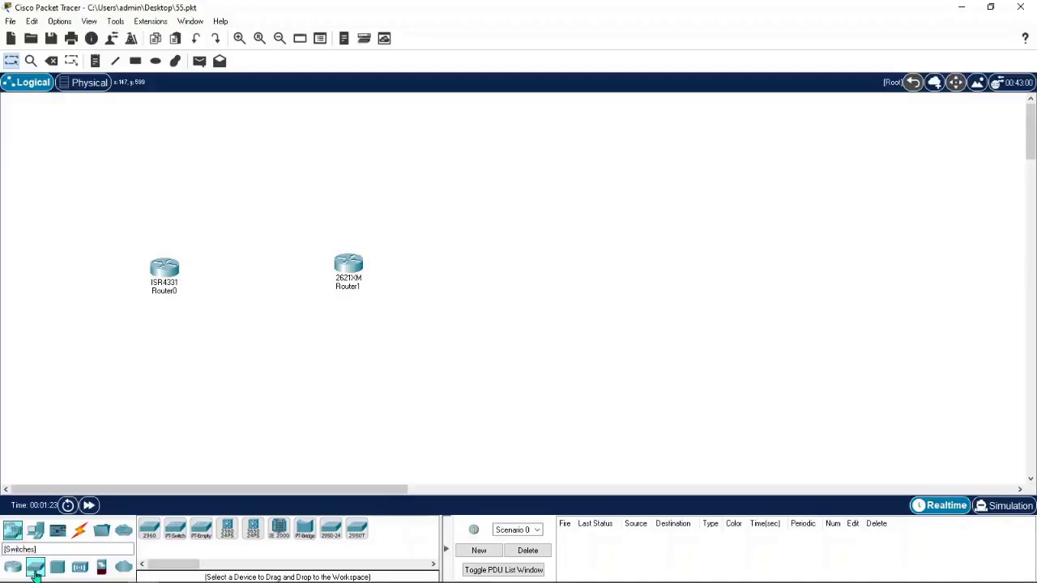
drag(149, 531, 411, 375)
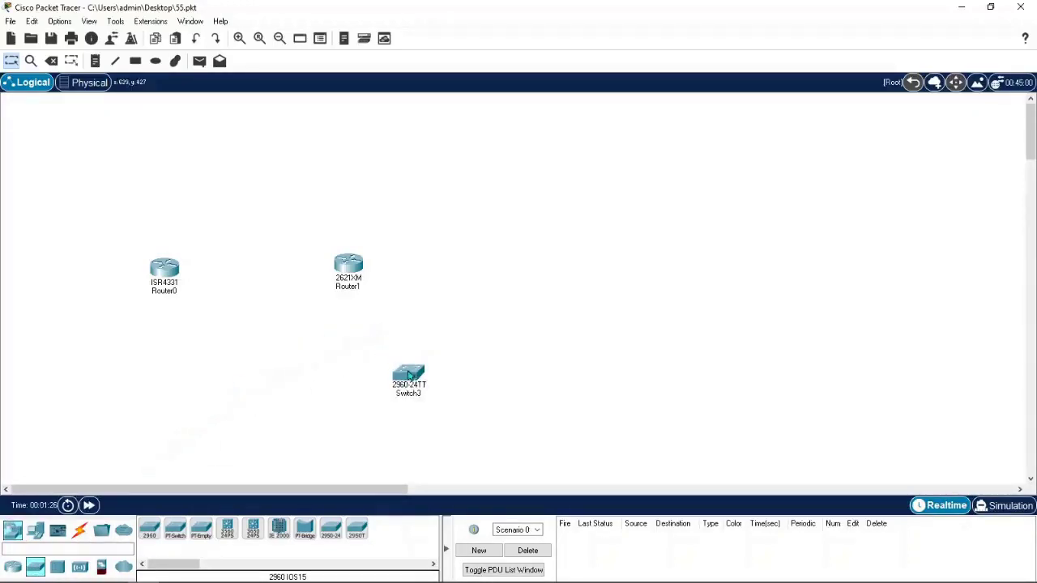
drag(149, 531, 278, 390)
Move Router1 up and to the right, then spread Switch3 and Switch5 out beneath the routers.
drag(348, 268, 393, 175)
drag(413, 379, 451, 318)
drag(280, 387, 291, 333)
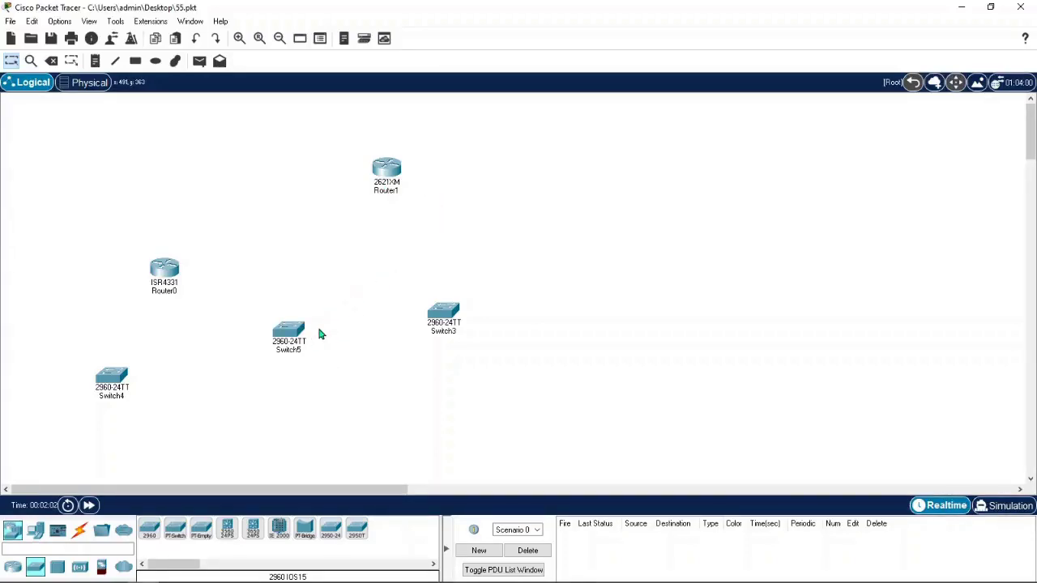
drag(450, 313, 483, 306)
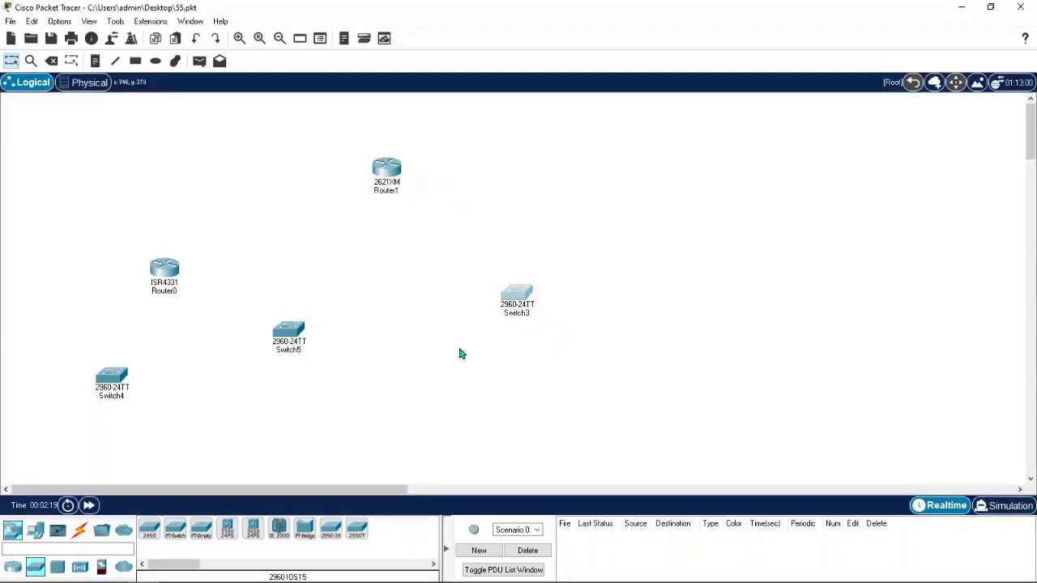
Place a PC, a laptop and a server in a row below the switches.
click(35, 530)
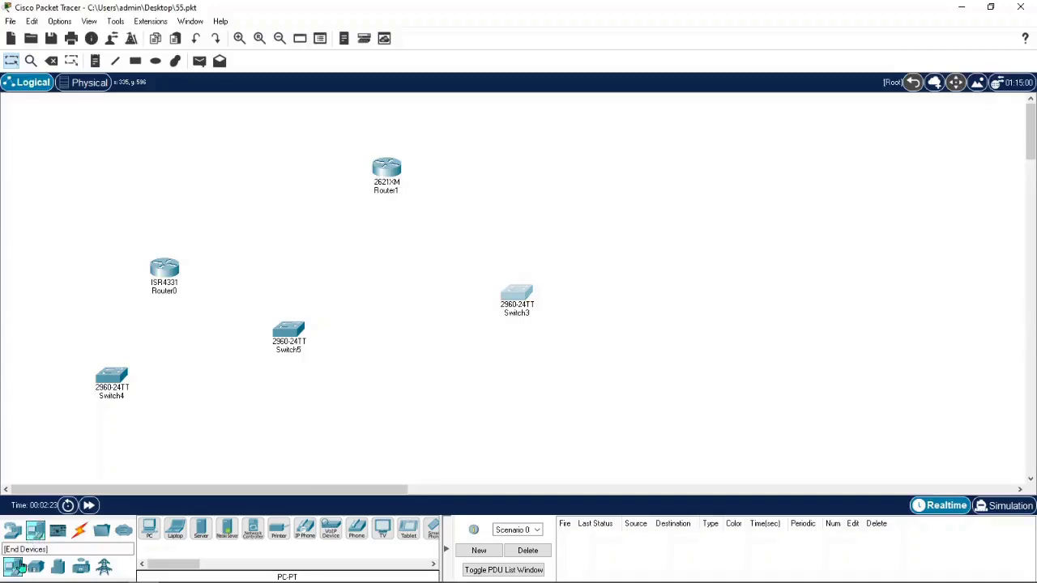
drag(149, 537, 258, 430)
drag(201, 532, 359, 420)
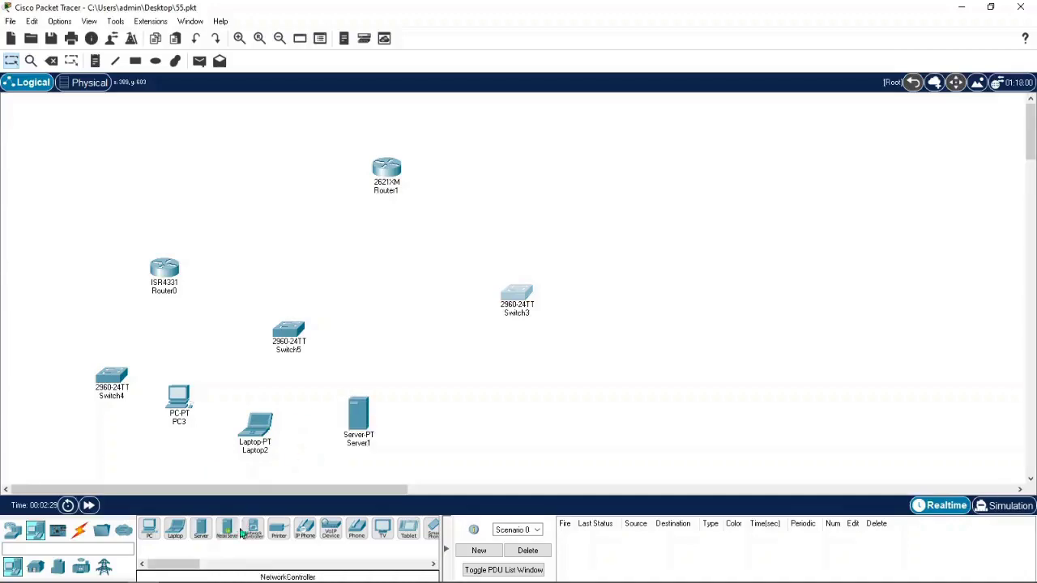
Add a printer, an IP phone, a tablet and a smartphone to the right of the server.
drag(279, 531, 438, 433)
drag(304, 533, 488, 444)
drag(180, 565, 196, 565)
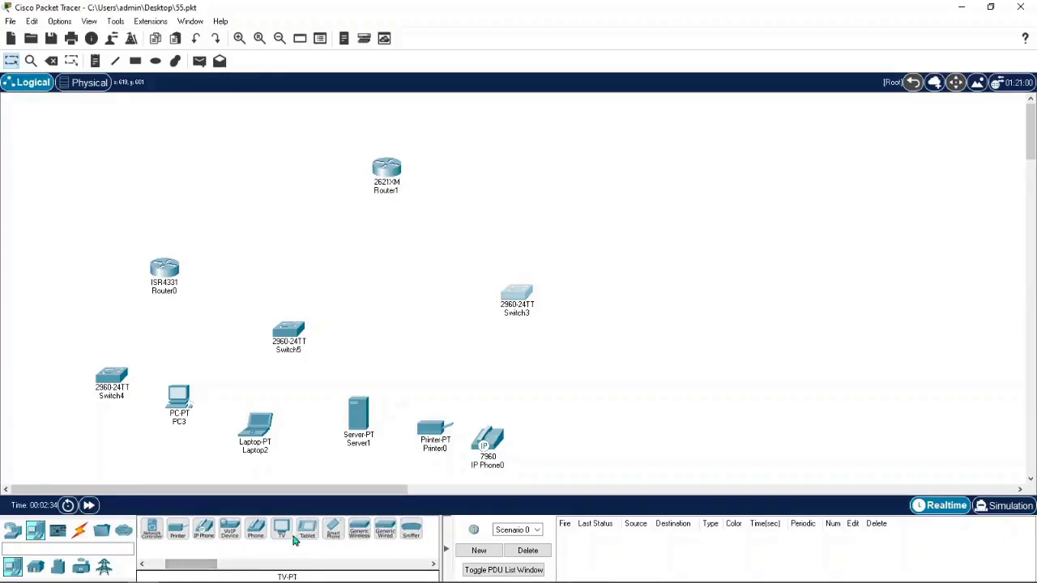
drag(308, 531, 563, 438)
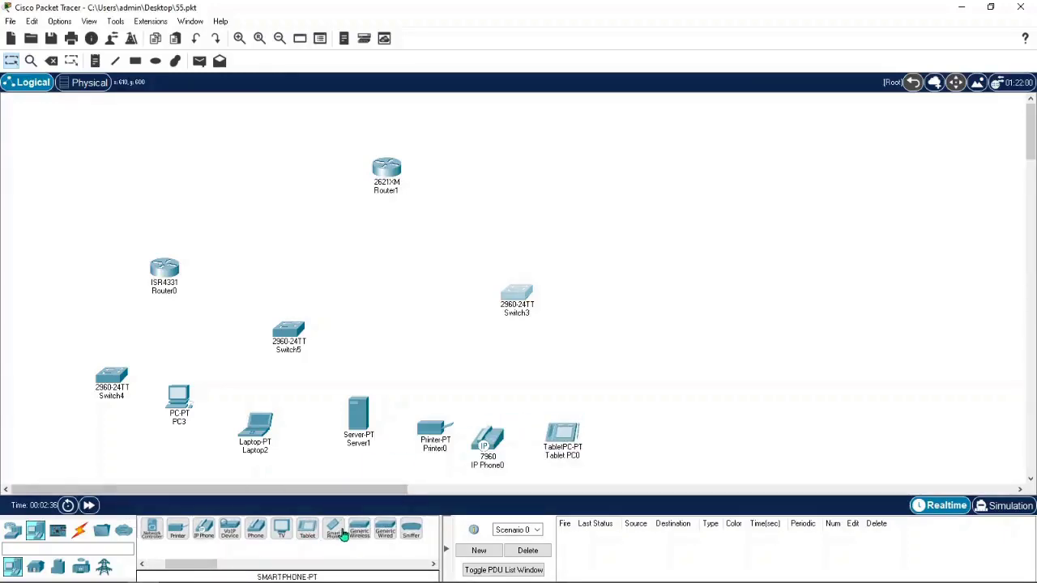
drag(343, 535, 624, 422)
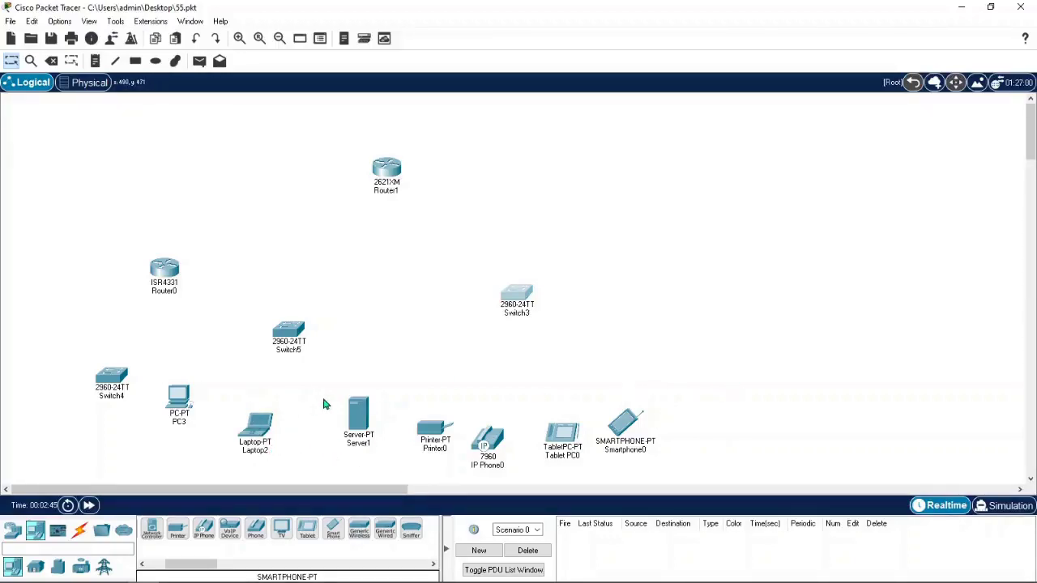
Rearrange the upper devices by shifting Router1 to the left and raising Switch3 to its right.
drag(517, 293, 544, 213)
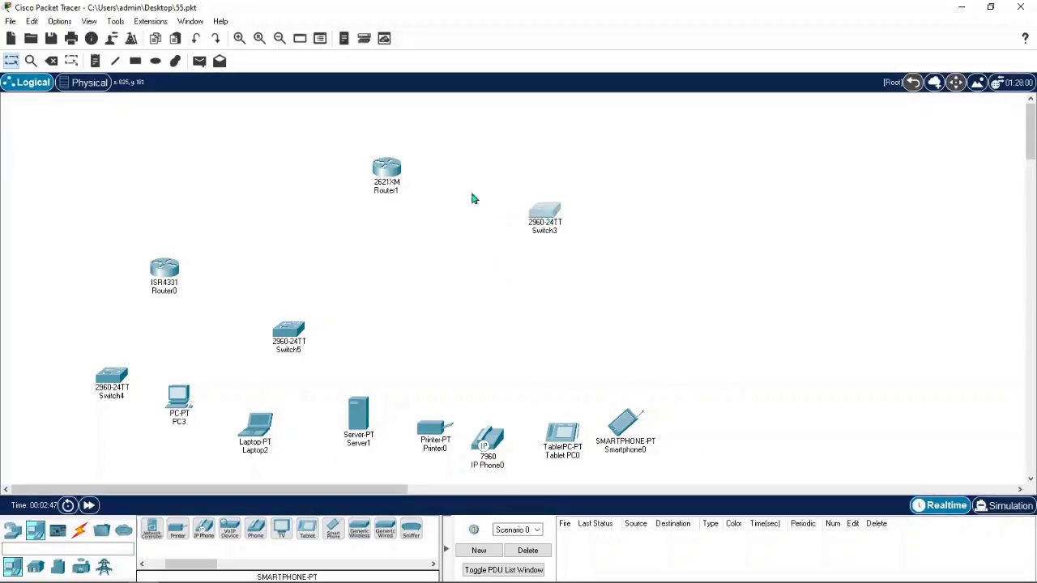
drag(392, 177, 323, 170)
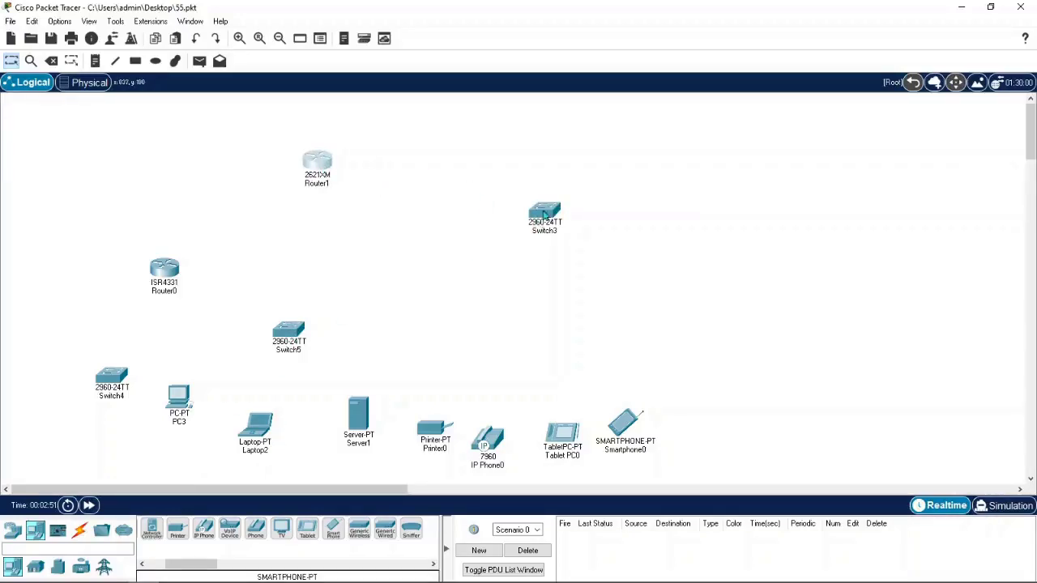
drag(545, 212, 519, 218)
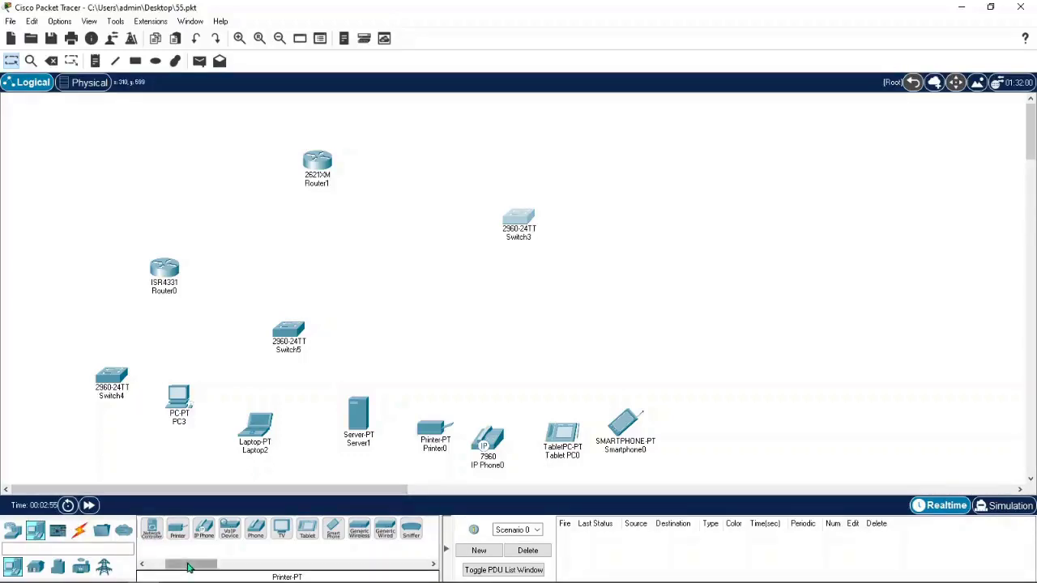
Add a laptop, a PC and another laptop in a row beneath Switch3.
drag(188, 568, 163, 568)
click(464, 324)
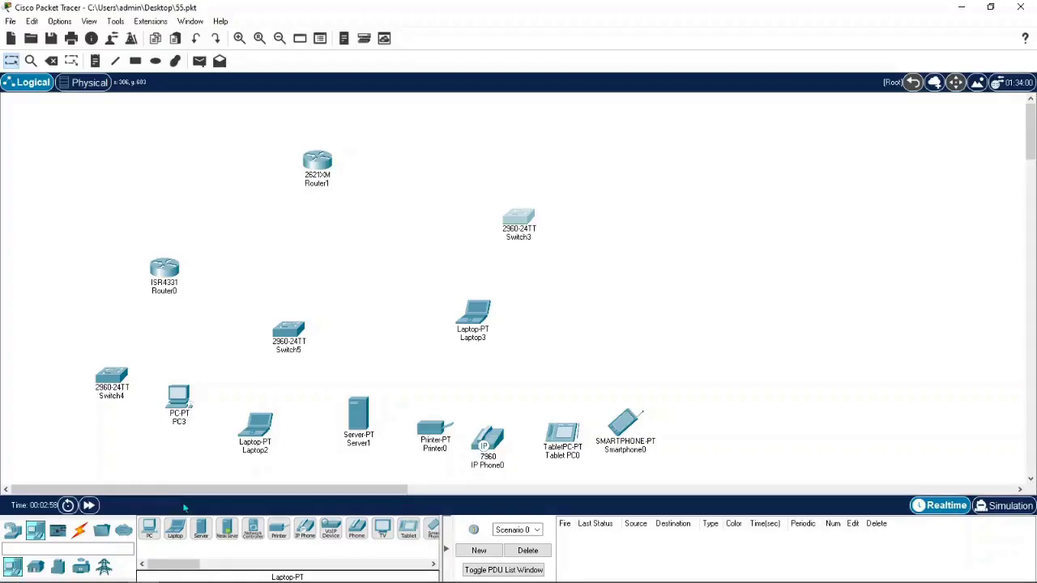
click(148, 532)
click(577, 320)
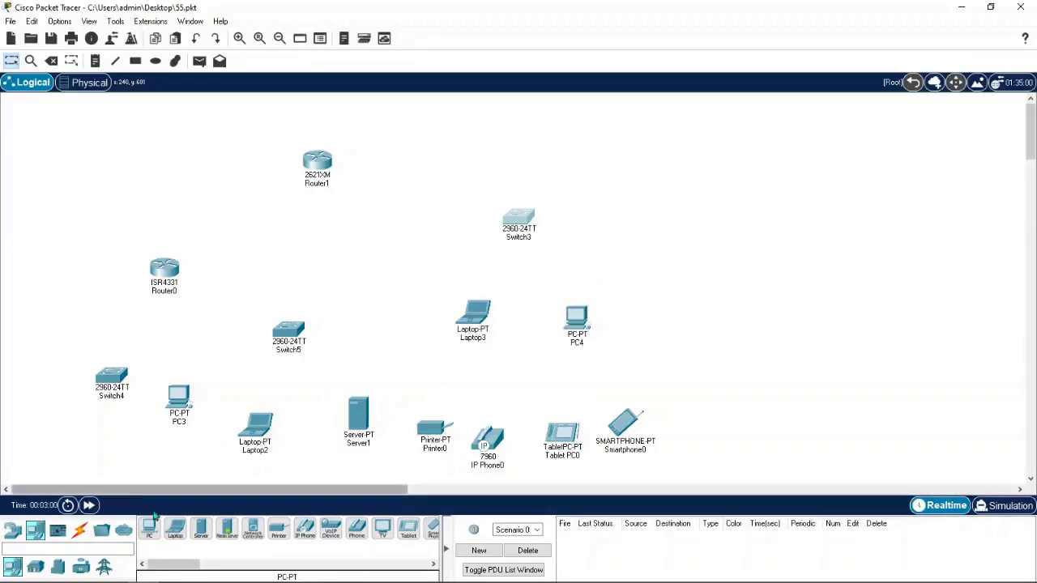
click(175, 532)
click(689, 336)
Line up Printer0 and Server1 at either end of the row under Switch3, and shift Switch3 slightly up and right.
drag(435, 429, 395, 336)
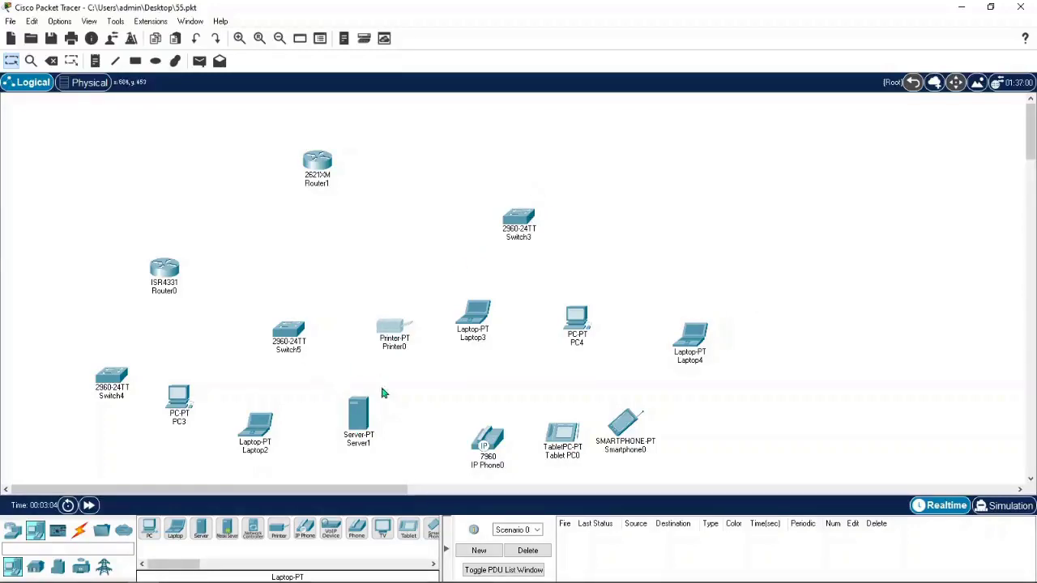
drag(361, 415, 793, 319)
drag(528, 219, 553, 210)
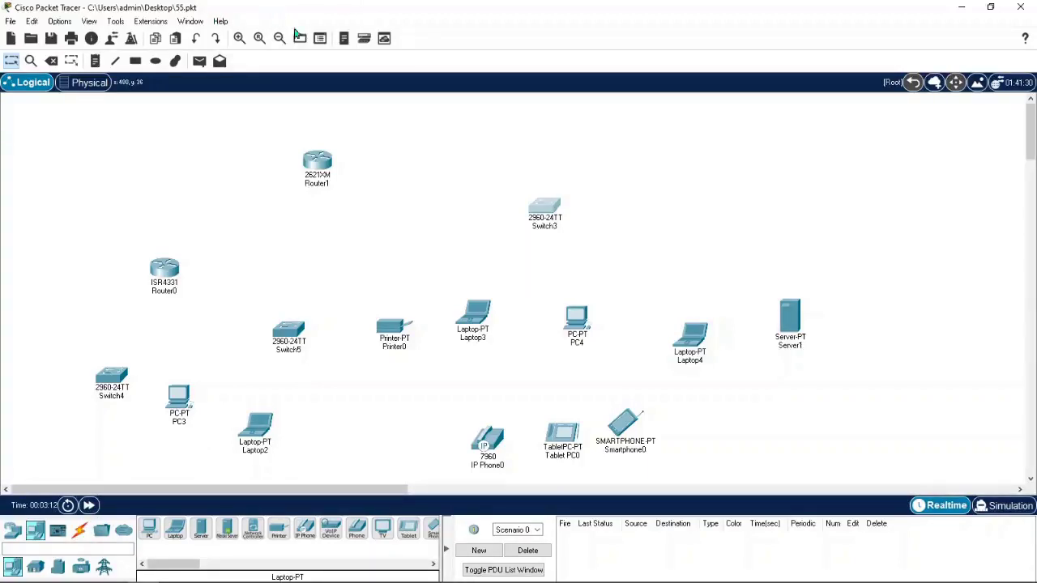
Bring up the cable types and move Laptop2 up beside Router0.
click(240, 42)
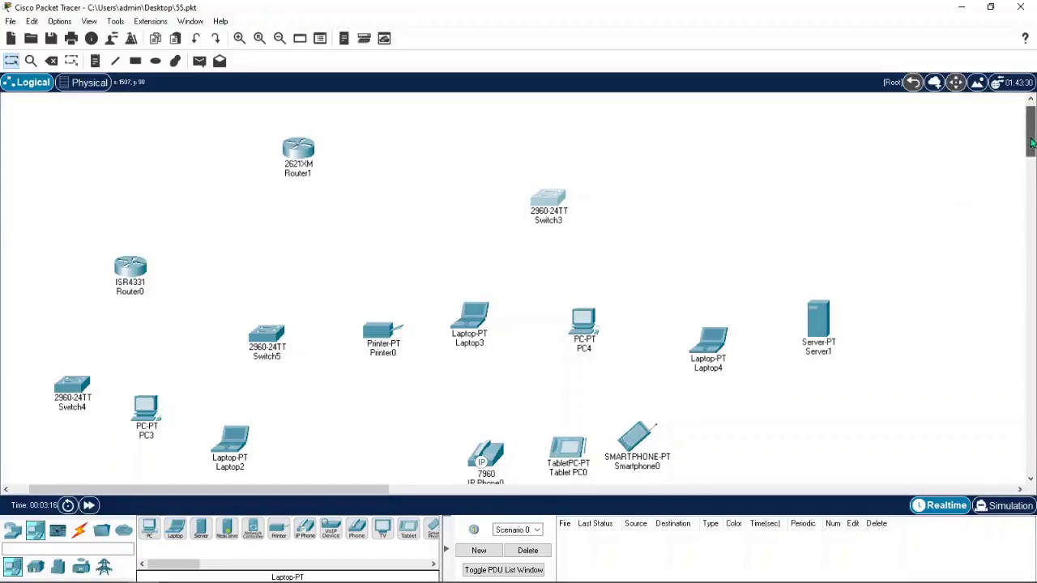
scroll(600, 316, down, 1)
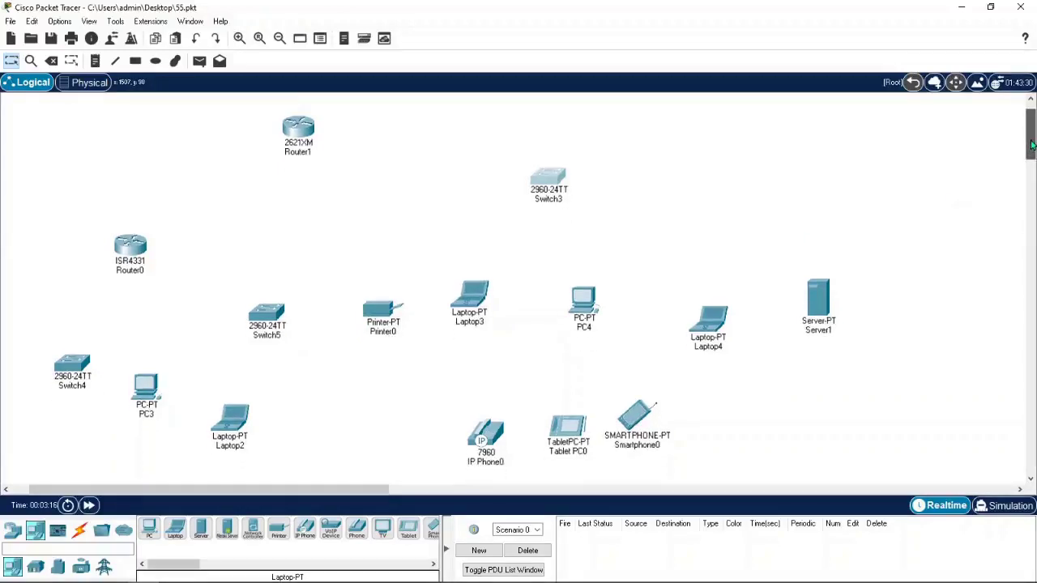
click(80, 533)
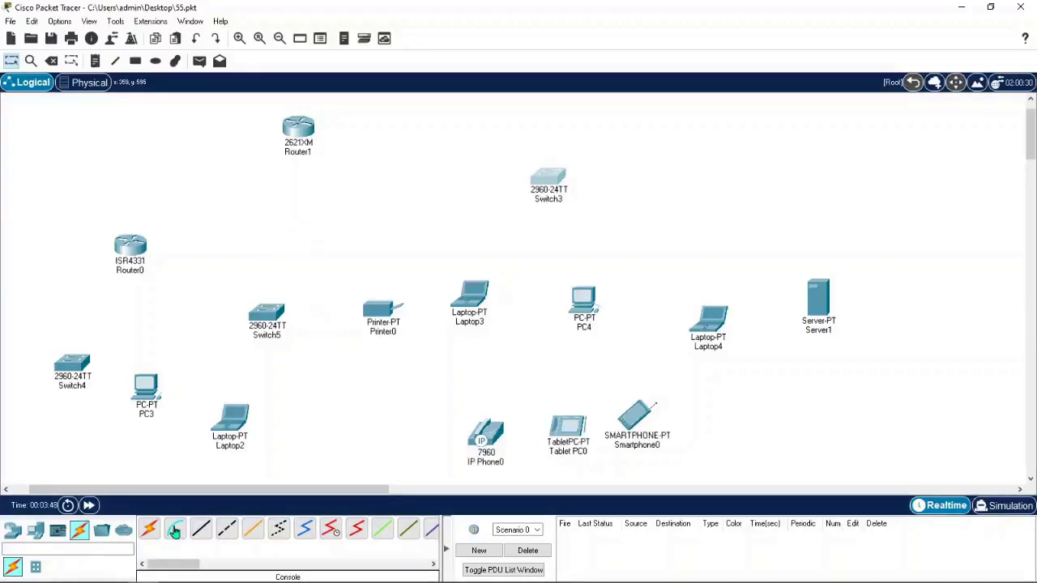
drag(230, 421, 213, 227)
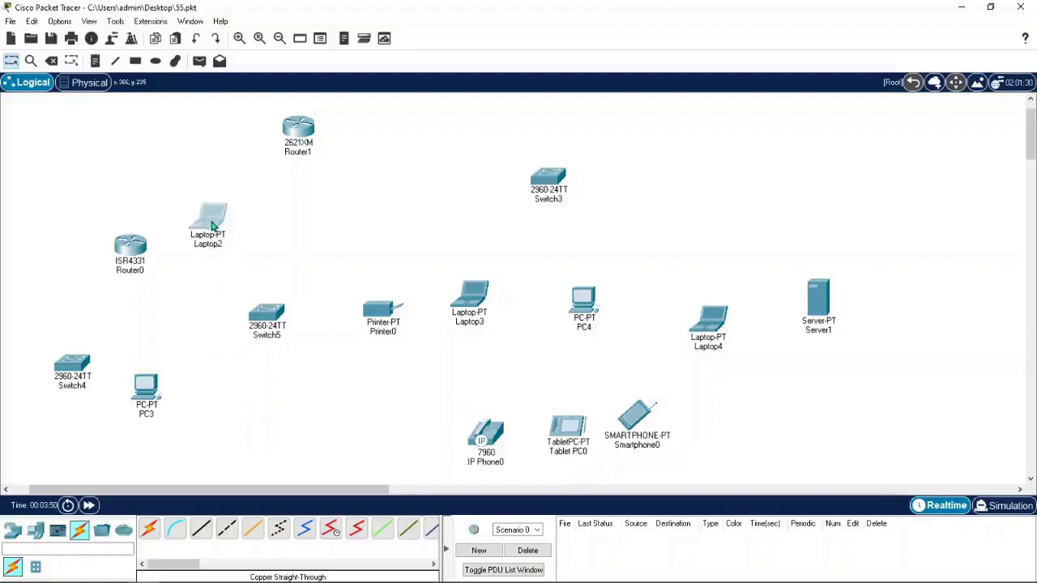
Raise Laptop2 slightly and run a console cable from its RS 232 port to Router1's Console port.
drag(220, 221, 221, 200)
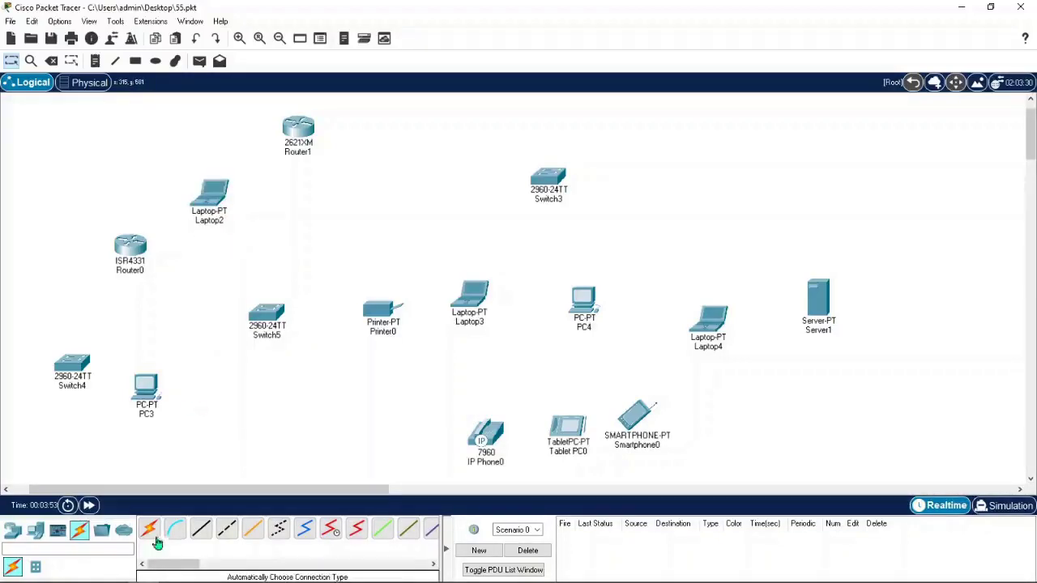
click(175, 529)
click(218, 195)
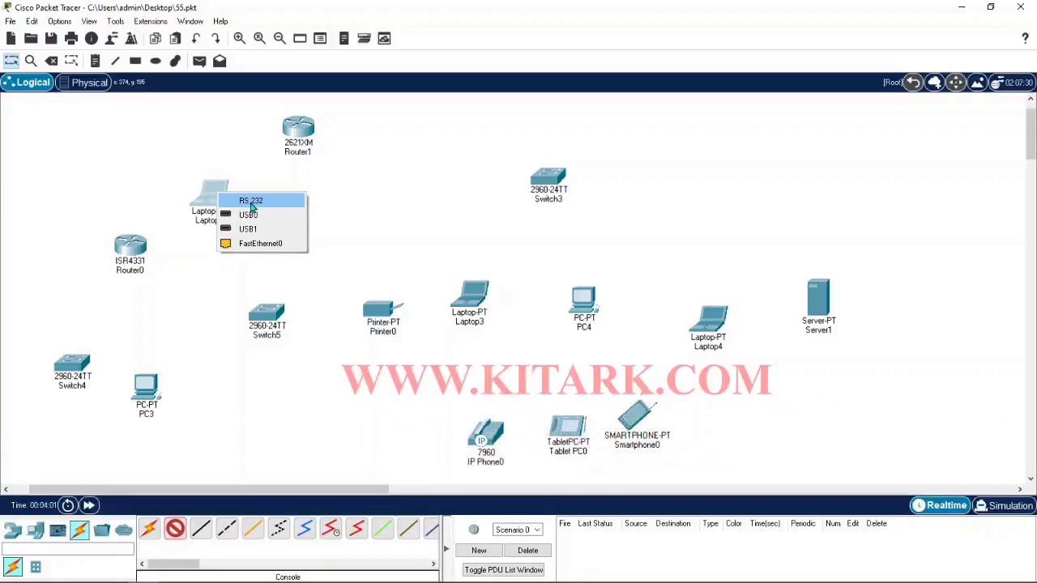
click(258, 201)
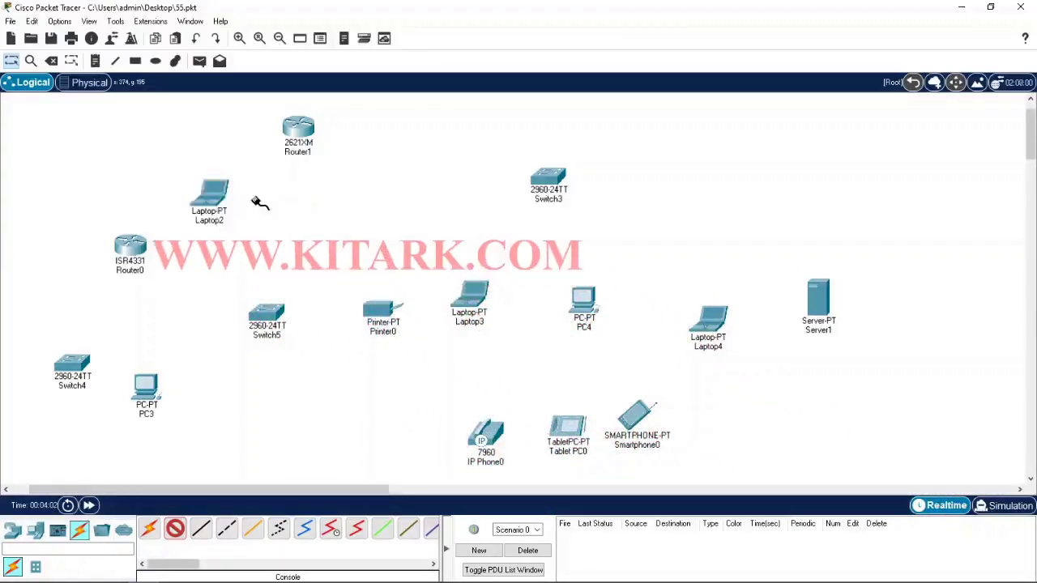
click(297, 131)
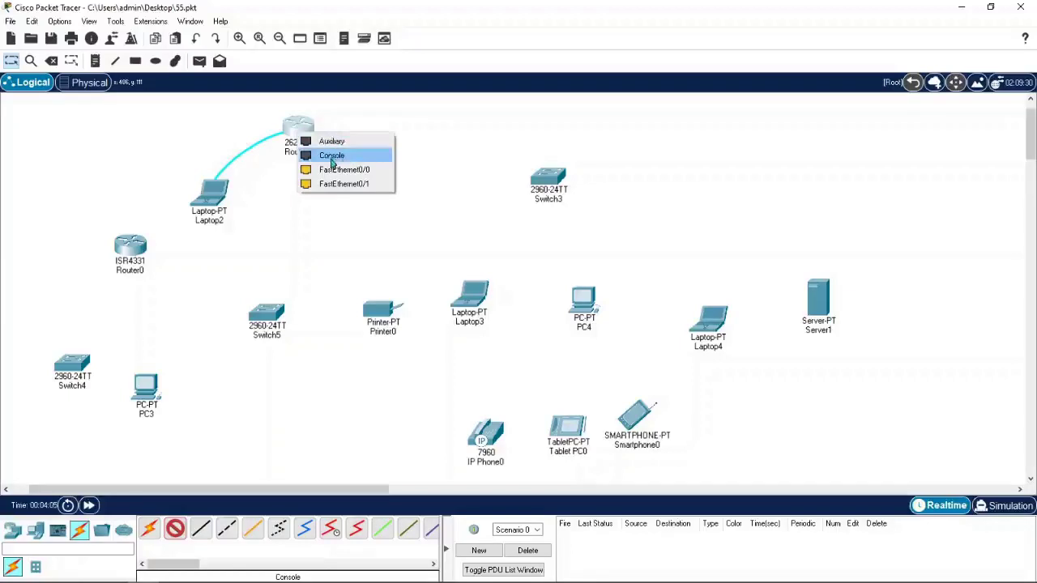
click(335, 162)
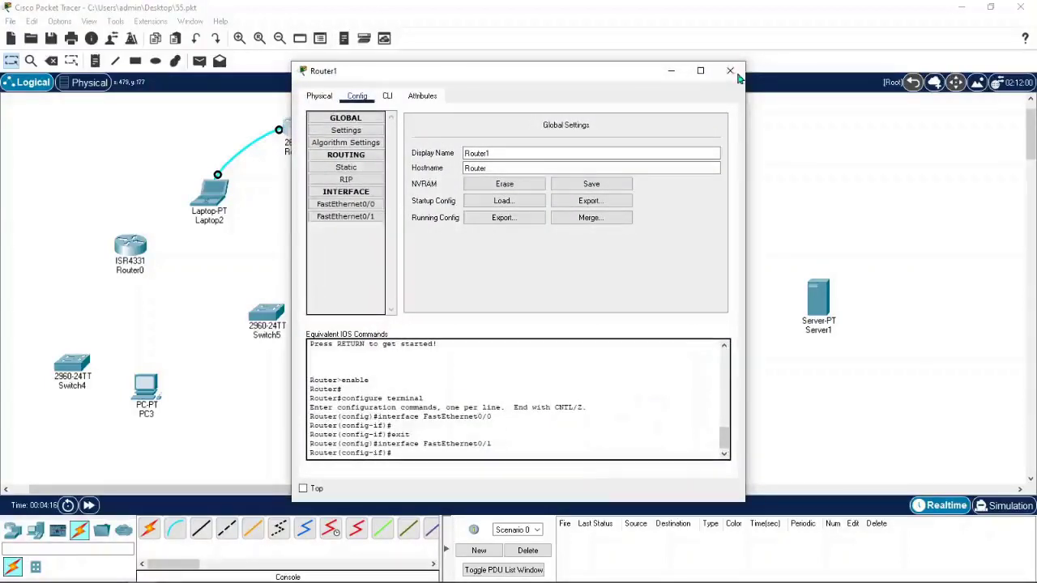
View Router1's global settings and close its configuration window.
key(alt+F4)
click(285, 137)
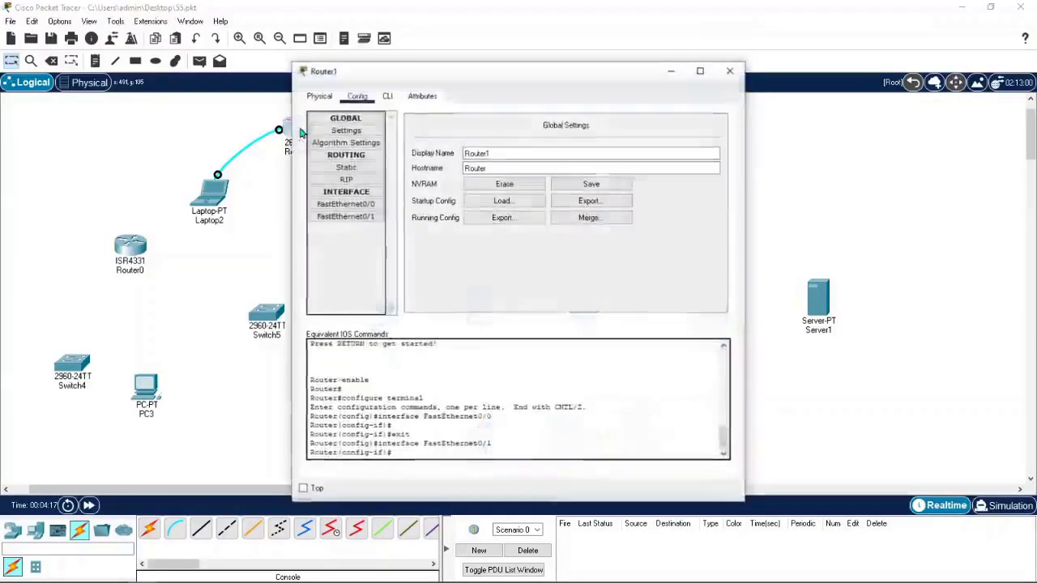
click(730, 71)
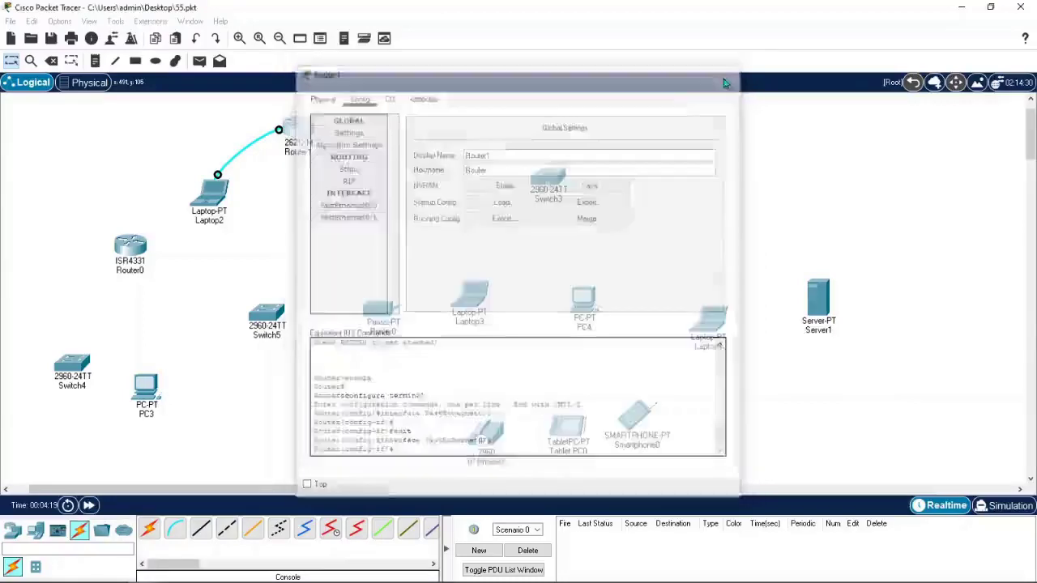
Start a terminal session from Laptop2 with the default port configuration, view Router1's console output, and close the session.
click(209, 203)
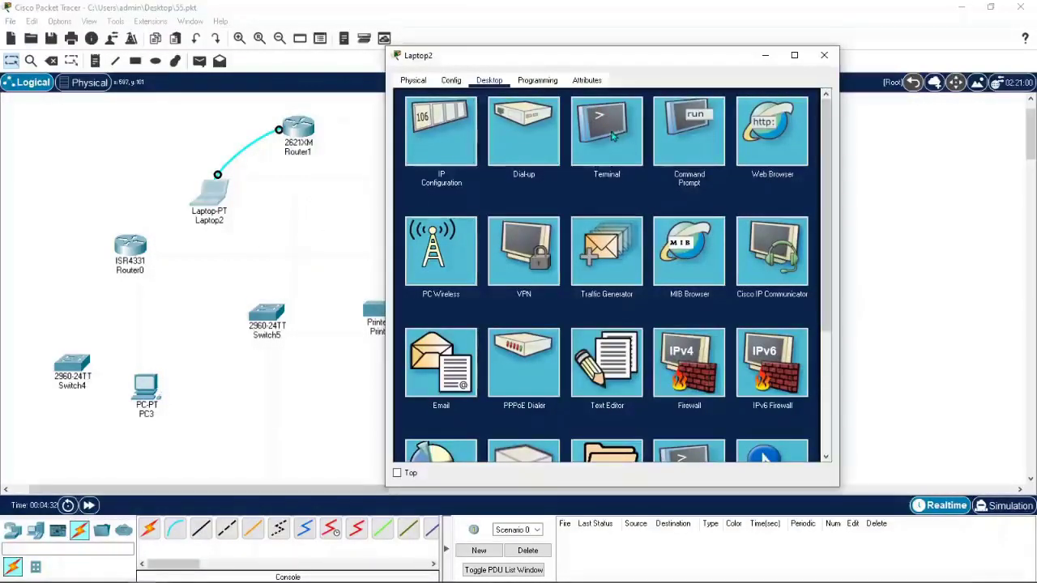
click(608, 134)
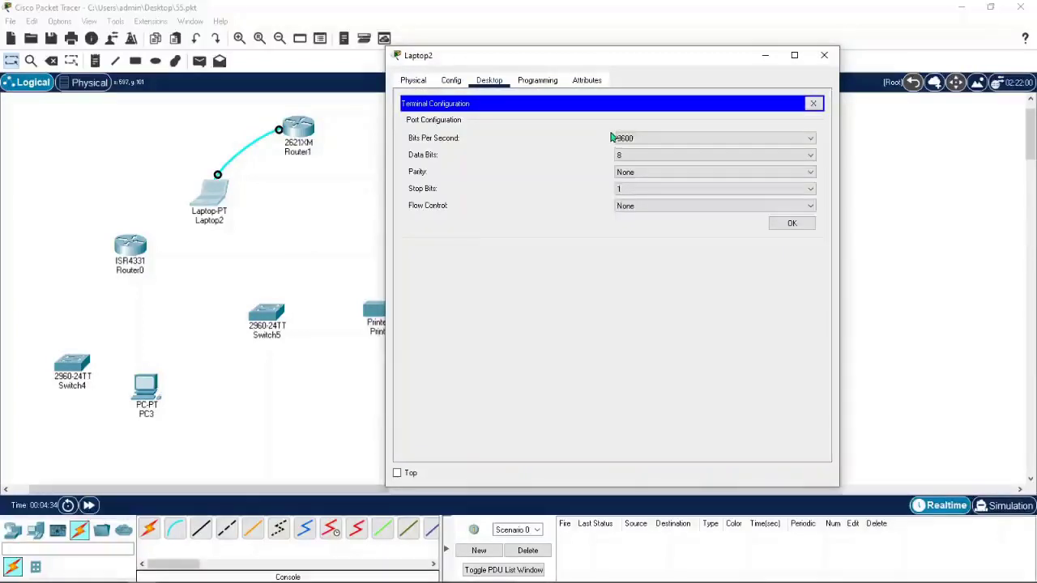
click(793, 226)
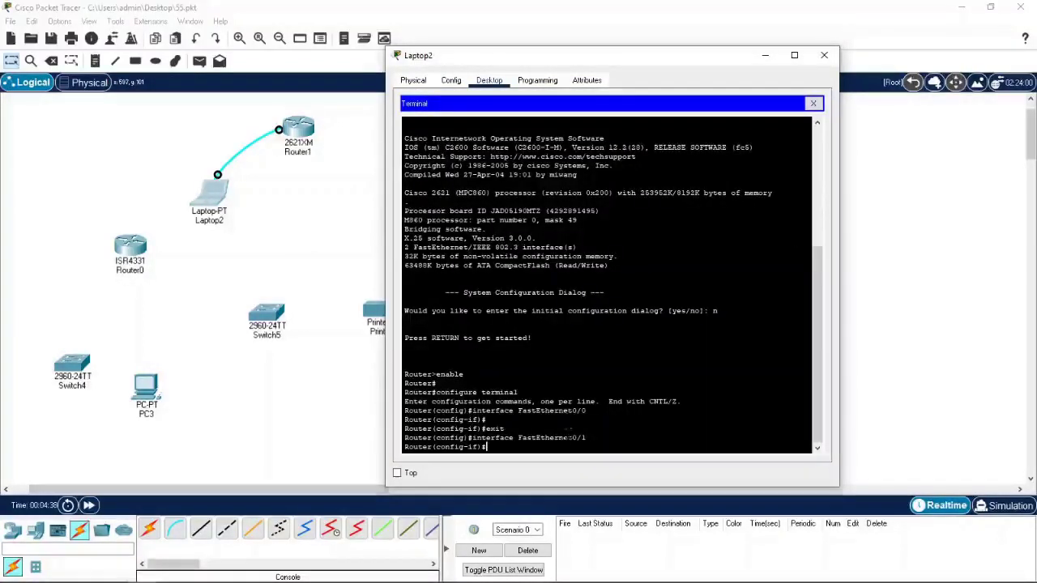
click(824, 54)
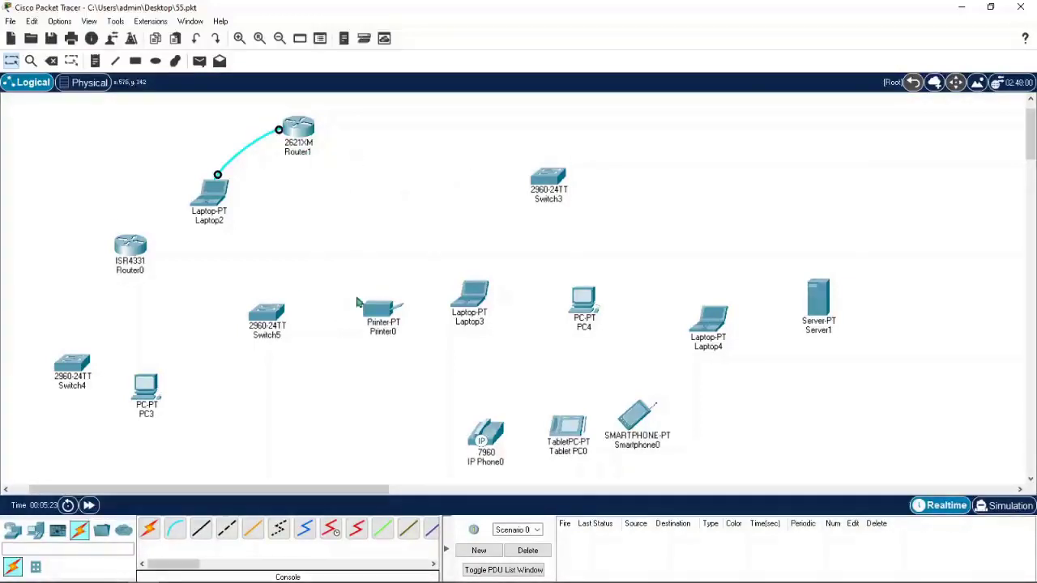
Shift Laptop3 slightly down between Printer0 and PC4, and view its global configuration settings.
drag(476, 261, 470, 310)
click(472, 306)
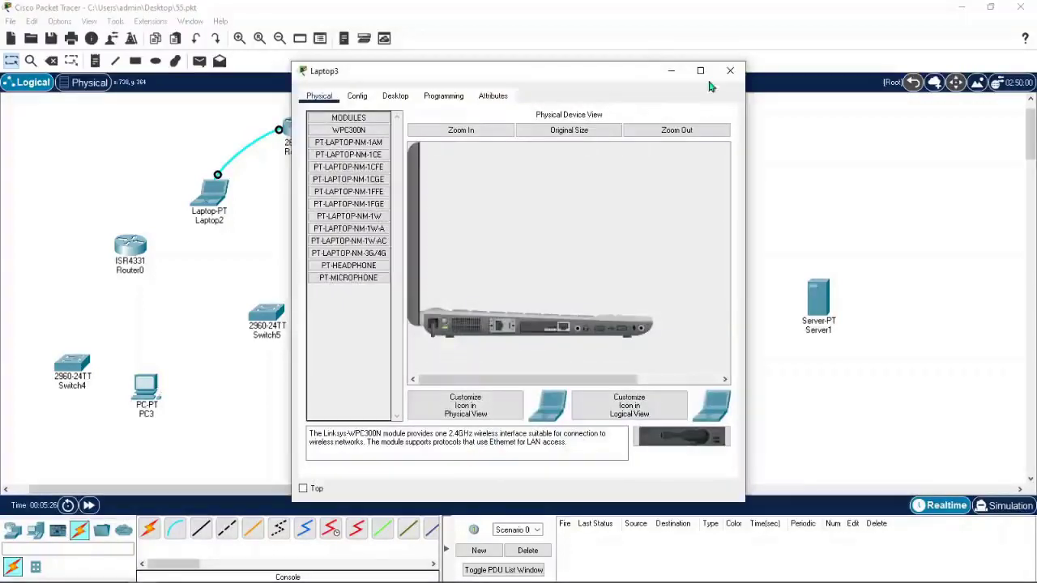
click(362, 98)
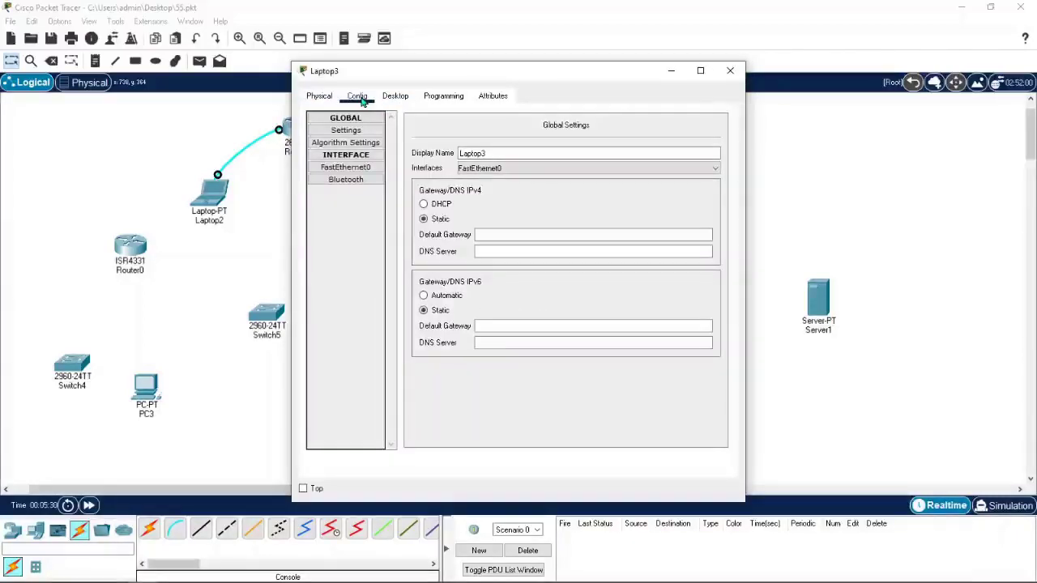
click(729, 73)
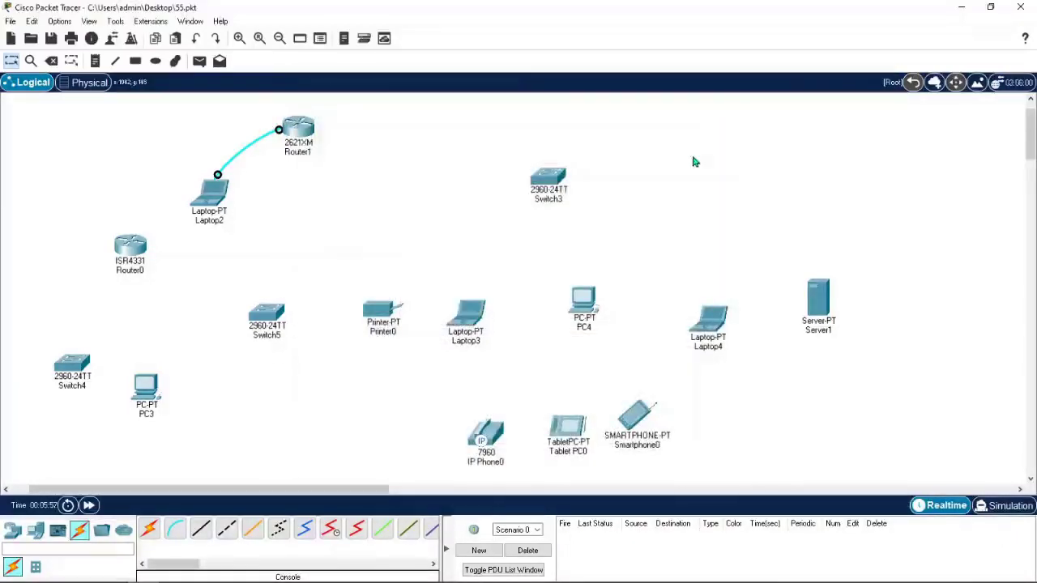
Examine the MAC address of Laptop3's FastEthernet0 interface in its configuration.
click(467, 313)
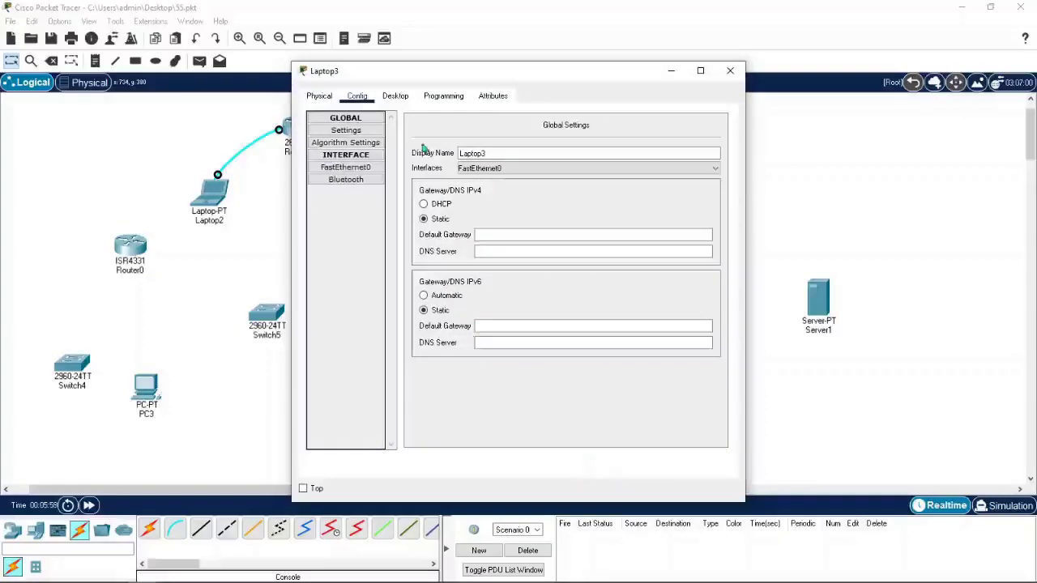
click(354, 169)
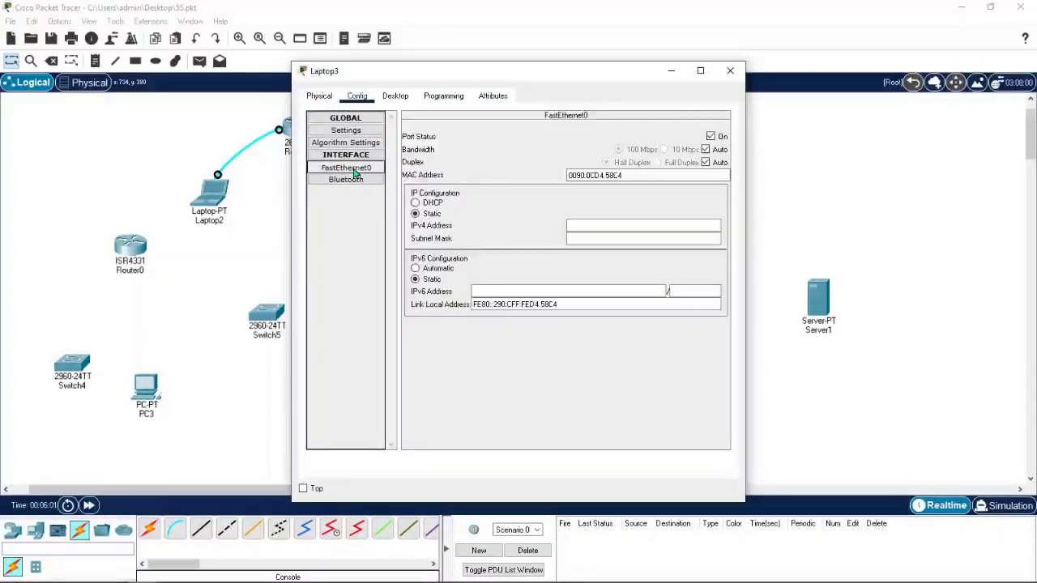
drag(653, 176, 548, 177)
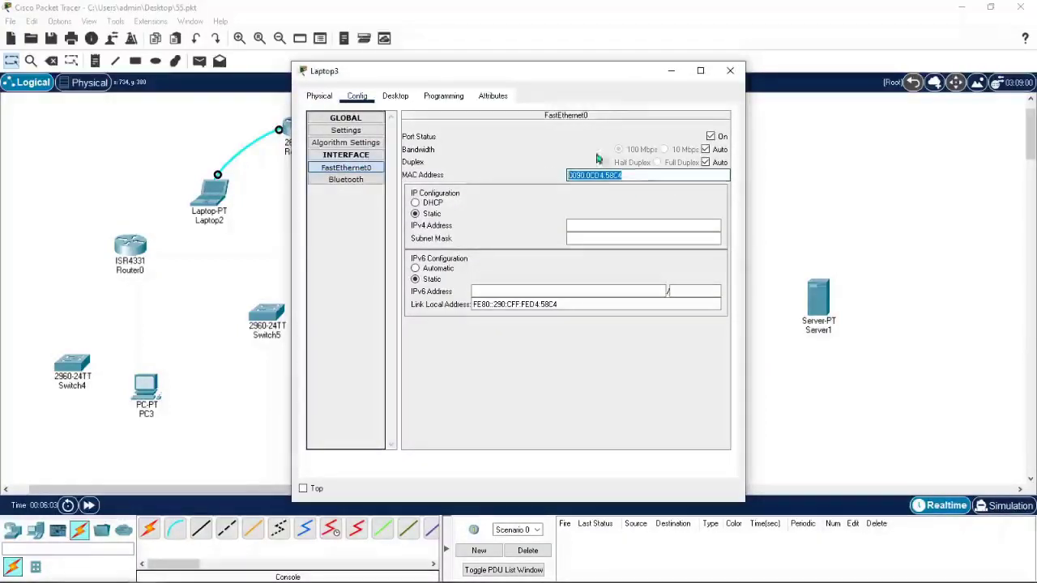
click(635, 175)
drag(635, 175, 547, 174)
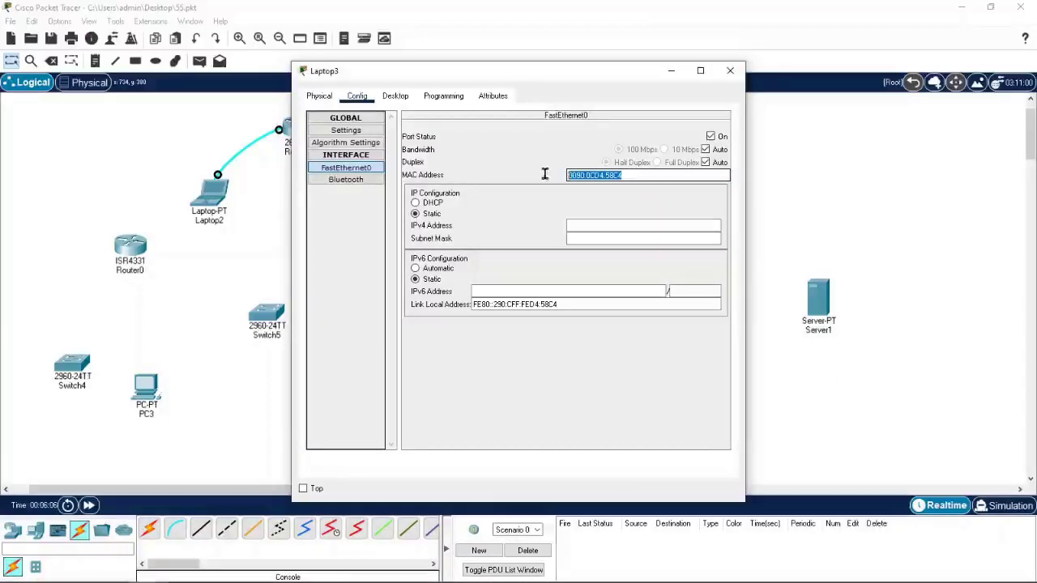
click(733, 71)
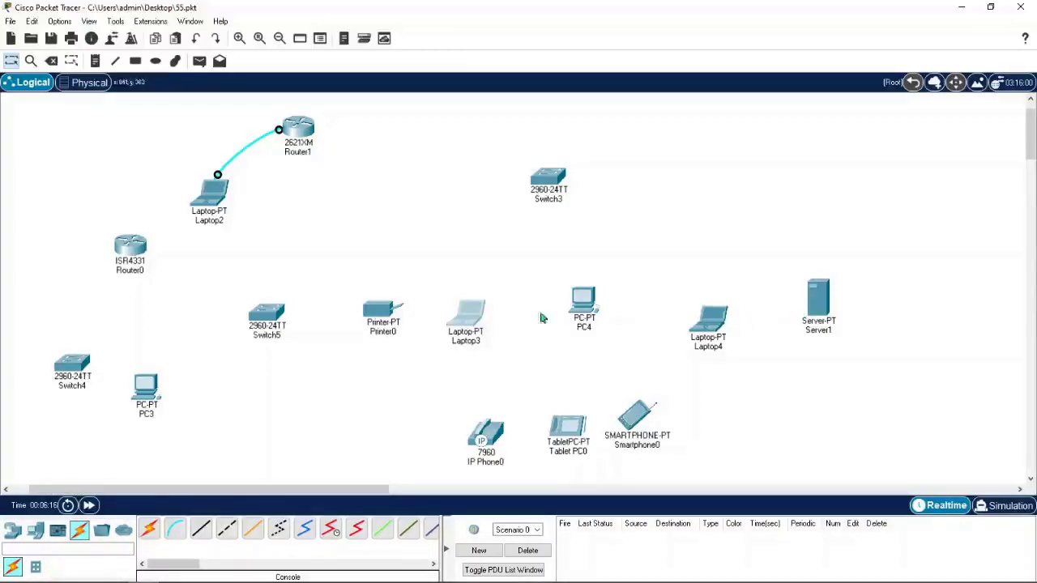
mouse_move(478, 318)
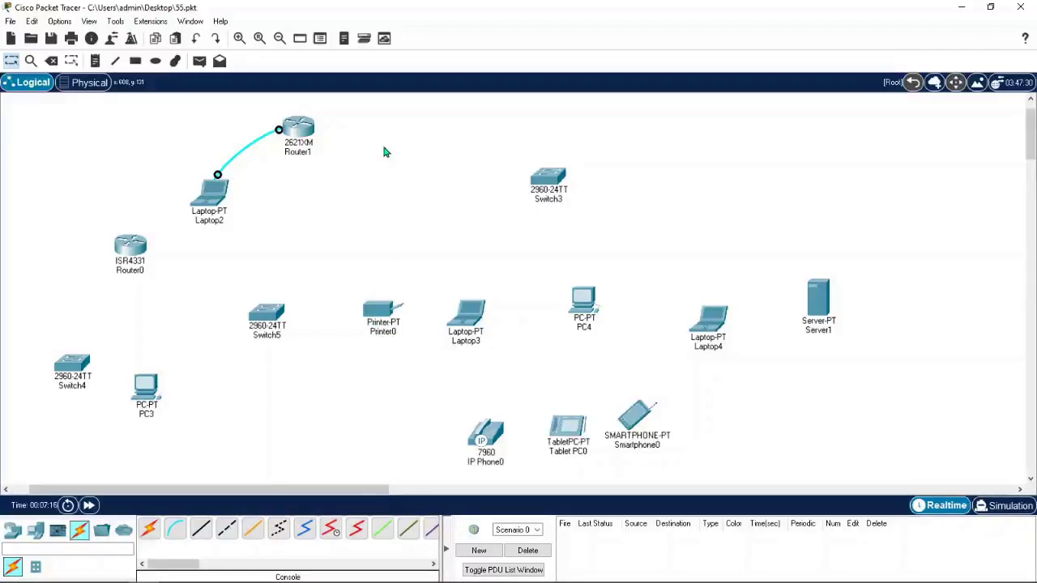
Reposition Router1 just above and to the right of Laptop2, and place PC3 to the right of Router1.
drag(305, 134, 321, 199)
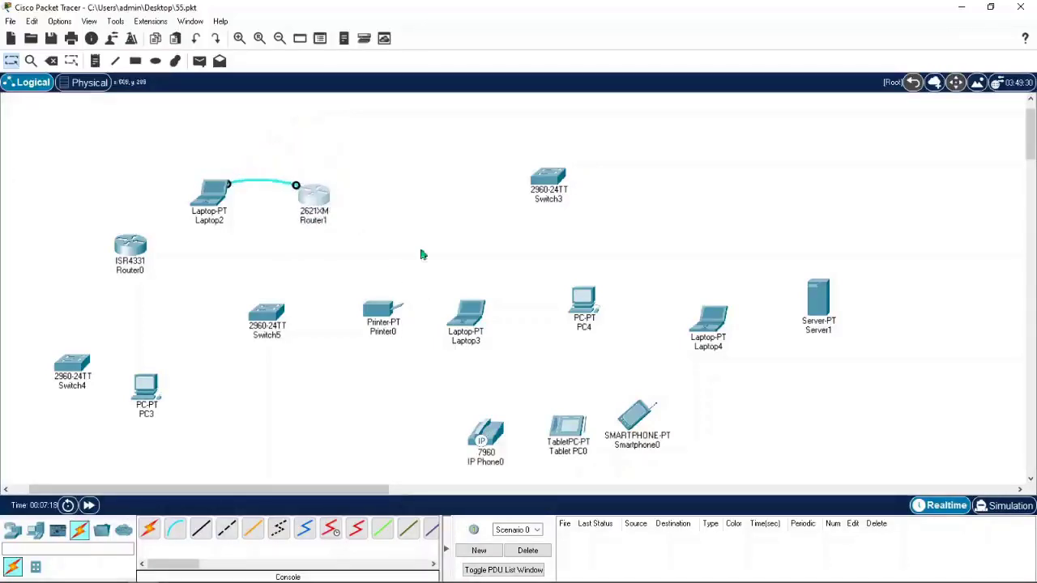
drag(132, 387, 407, 184)
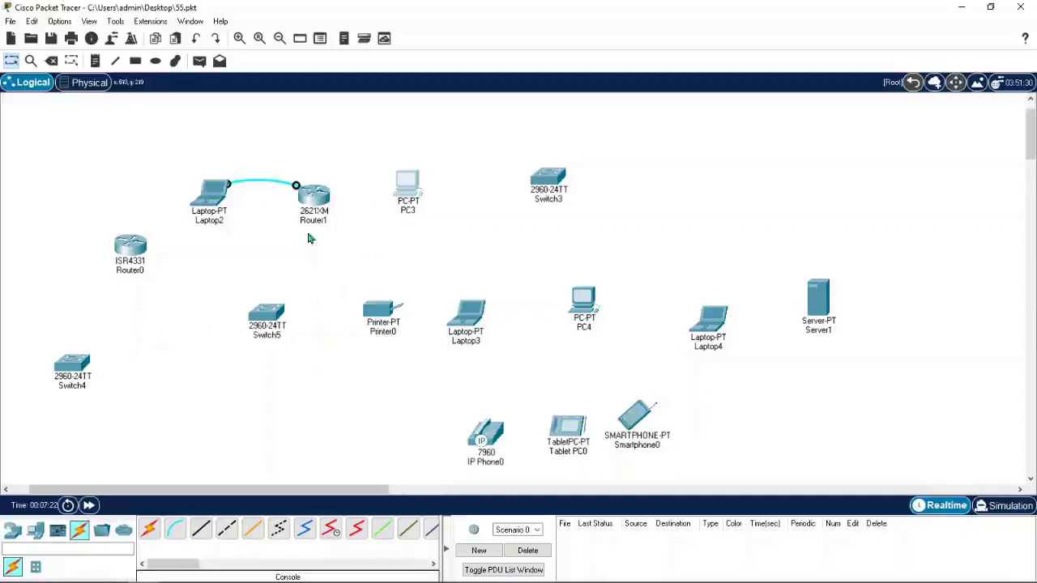
drag(315, 197, 269, 150)
drag(415, 181, 396, 142)
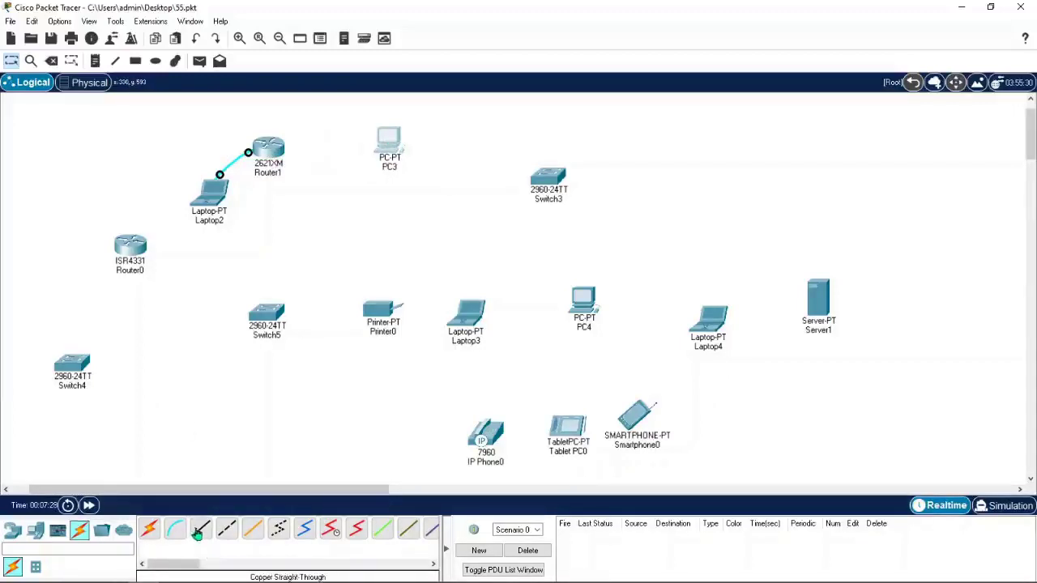
Connect Router1's FastEthernet0/0 to PC3's FastEthernet0 with a copper cross-over cable and check PC3's port details.
click(227, 531)
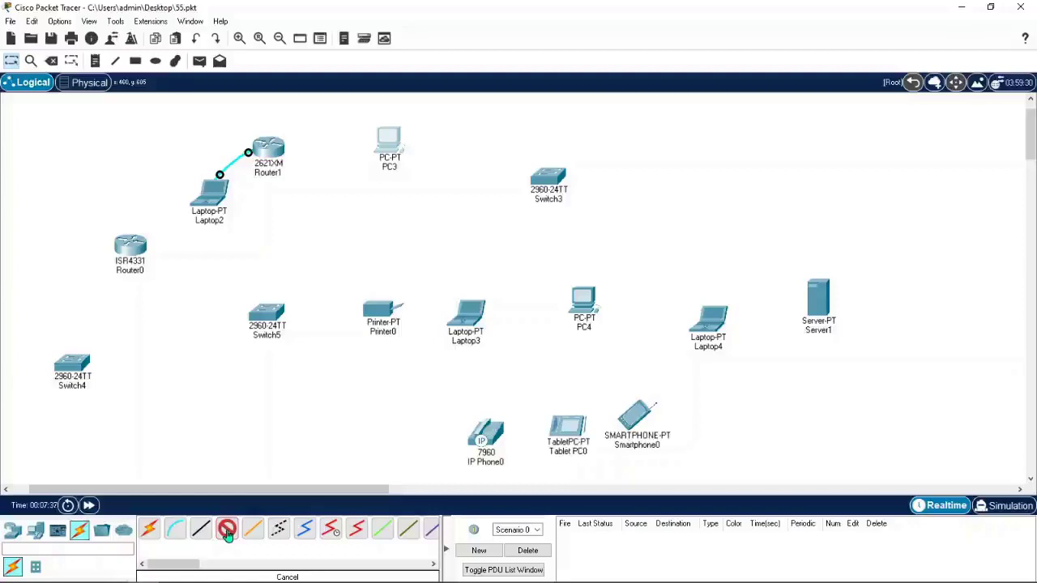
click(274, 147)
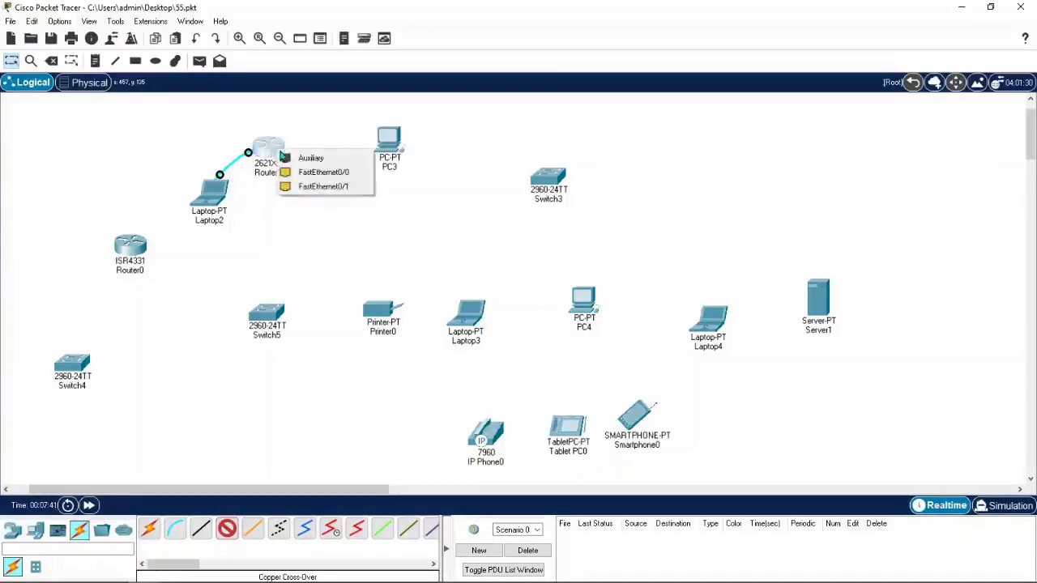
click(339, 174)
click(392, 142)
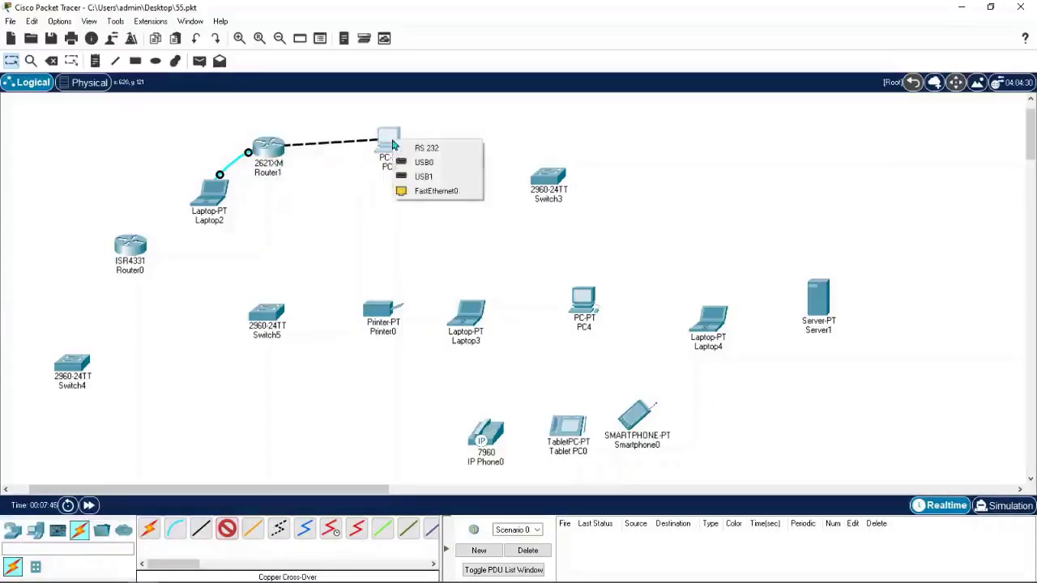
click(446, 193)
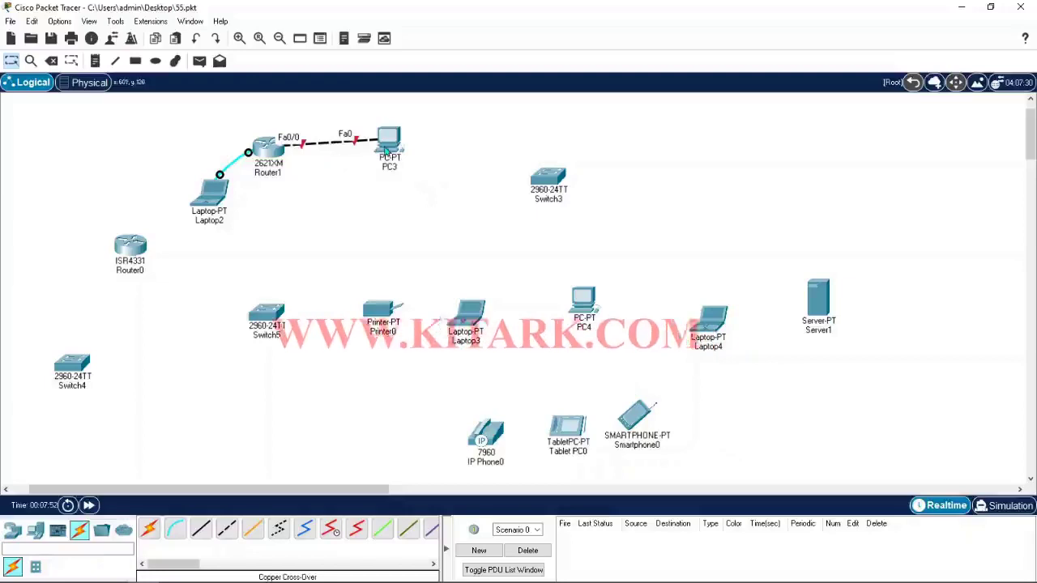
mouse_move(389, 150)
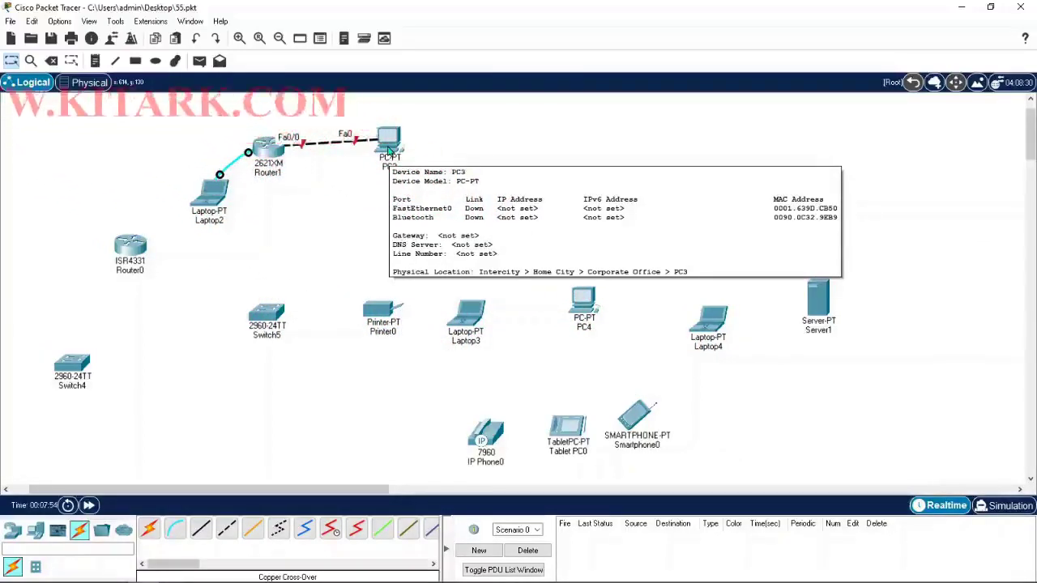
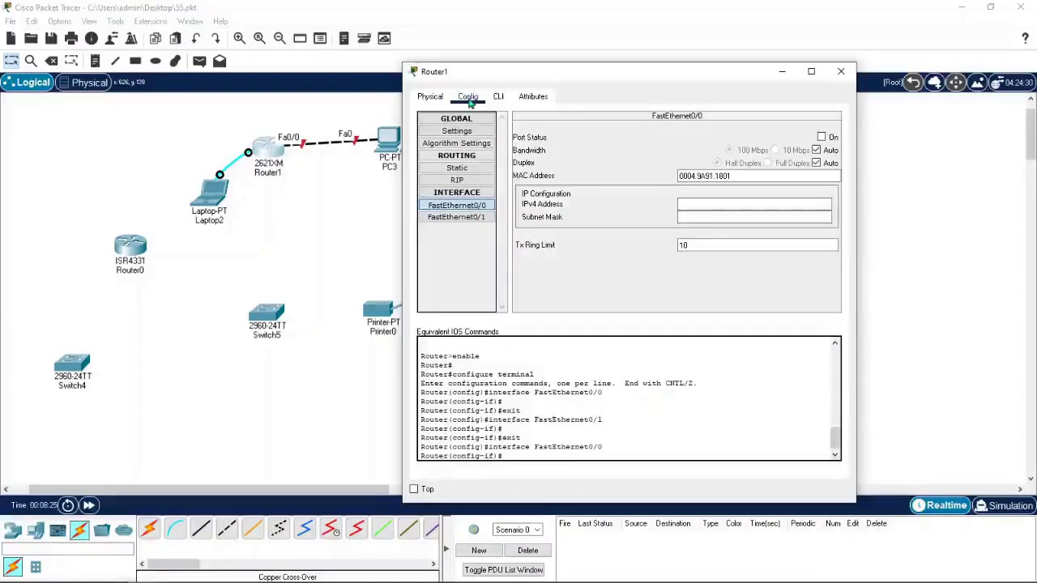
Turn on Router1's FastEthernet0/0 port, review the router's command line, and close its window.
click(455, 207)
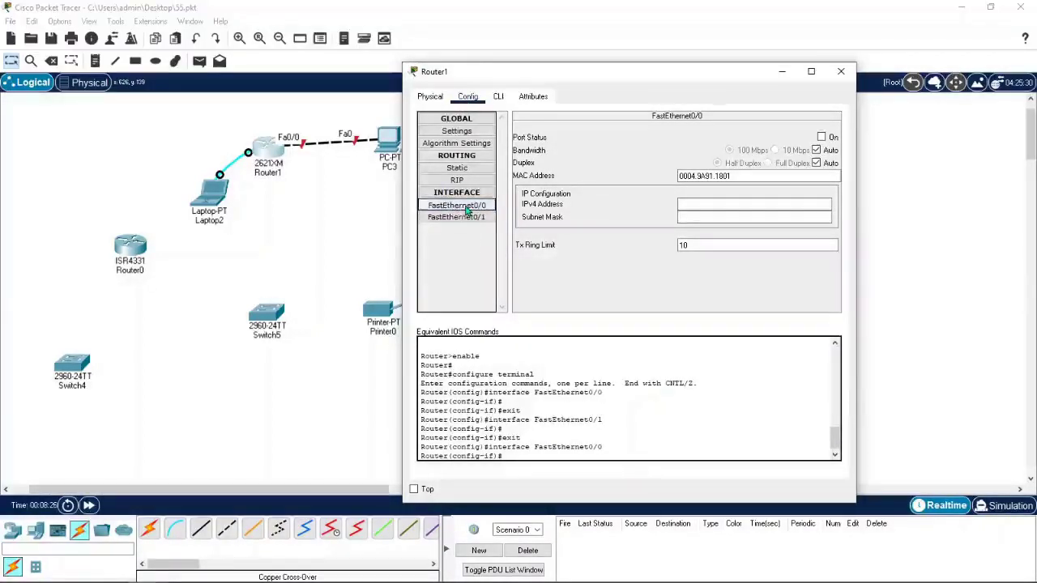
click(822, 137)
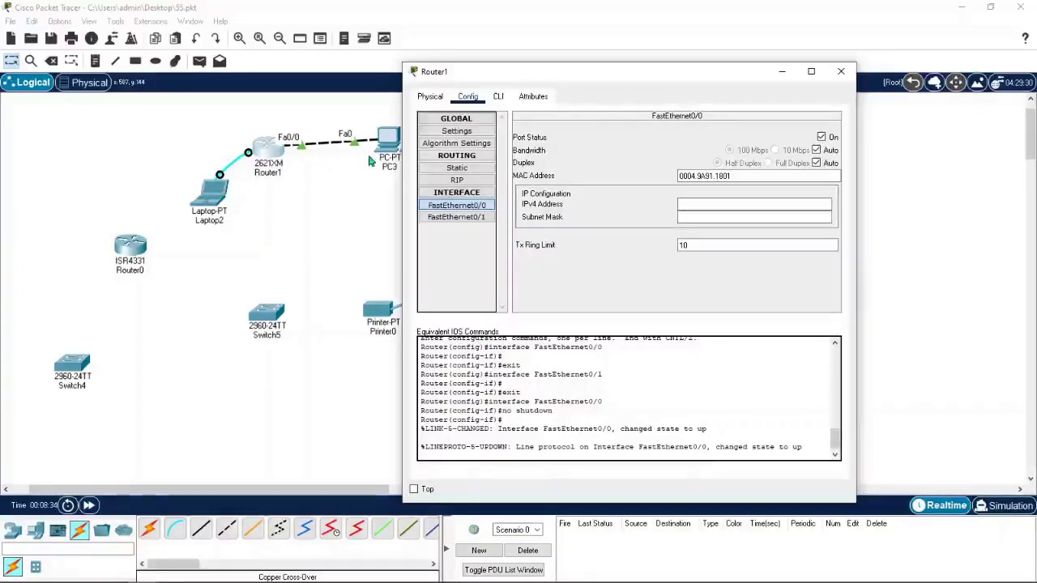
click(692, 204)
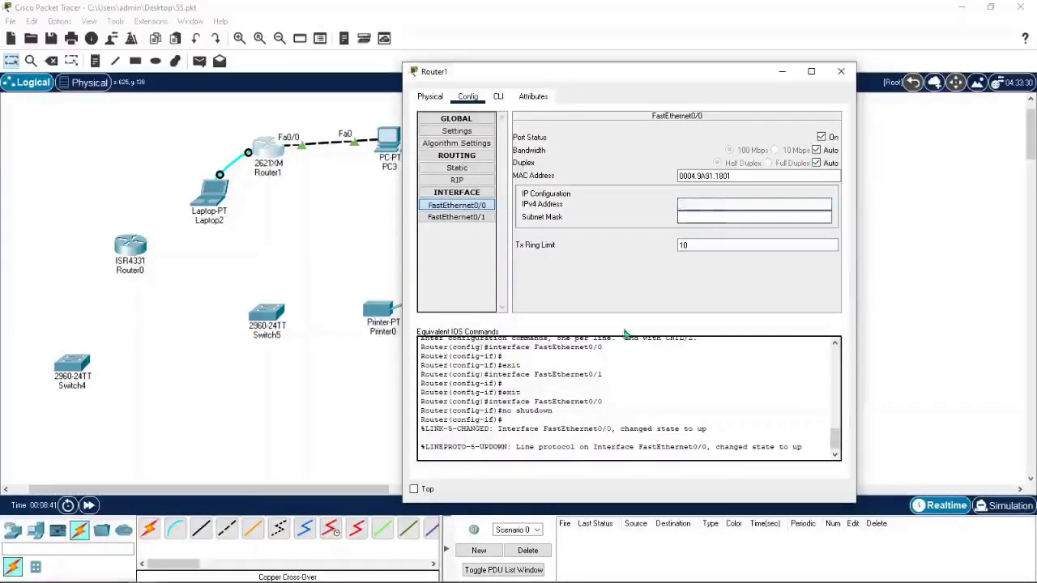
click(499, 100)
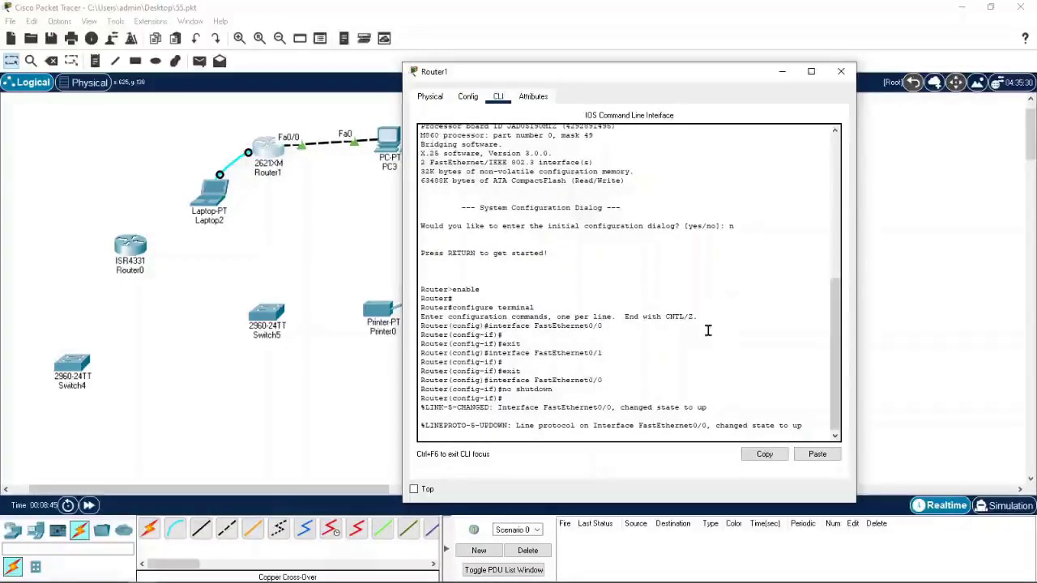
click(841, 71)
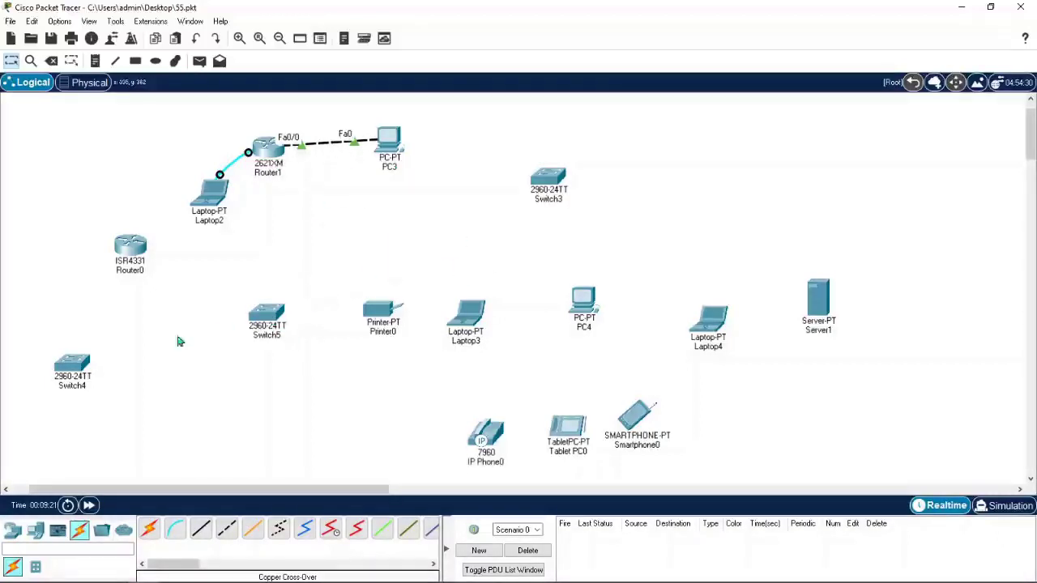
Move Switch5 to the right of Switch4, Router0 above Switch4, and PC4 to the right of Router0.
drag(267, 320, 197, 370)
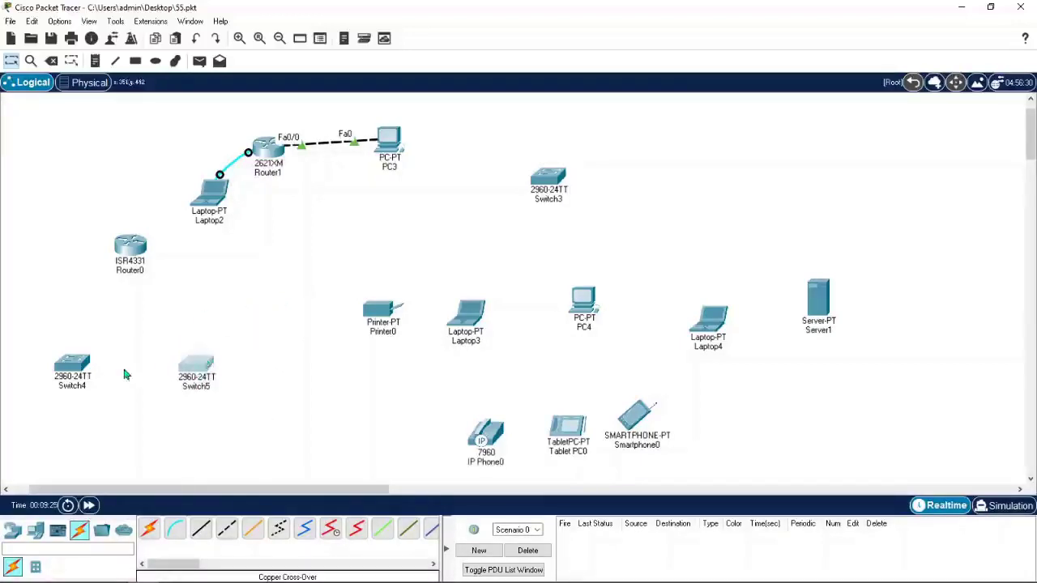
drag(132, 250, 85, 280)
drag(597, 303, 209, 283)
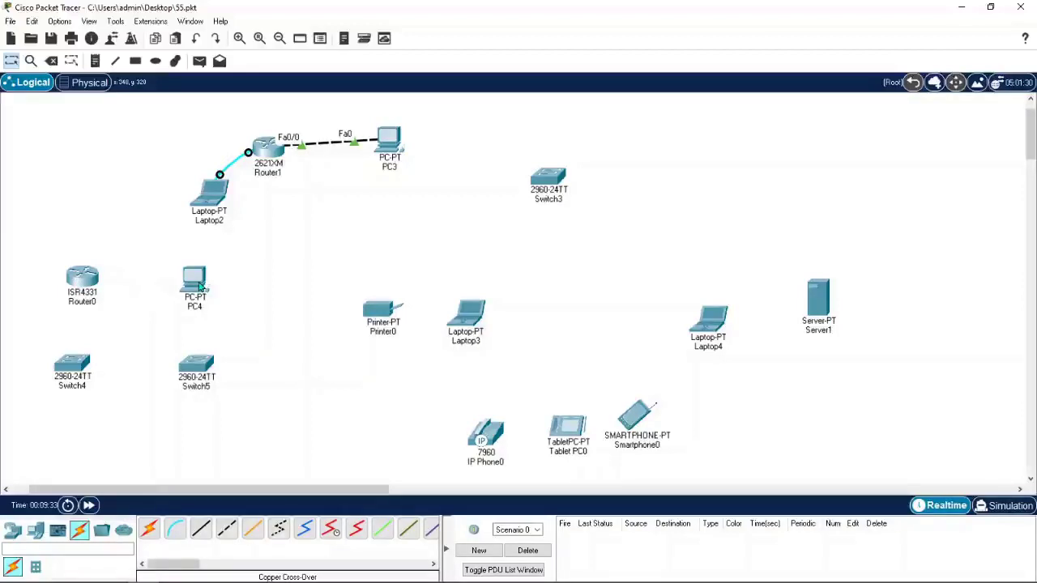
mouse_move(198, 286)
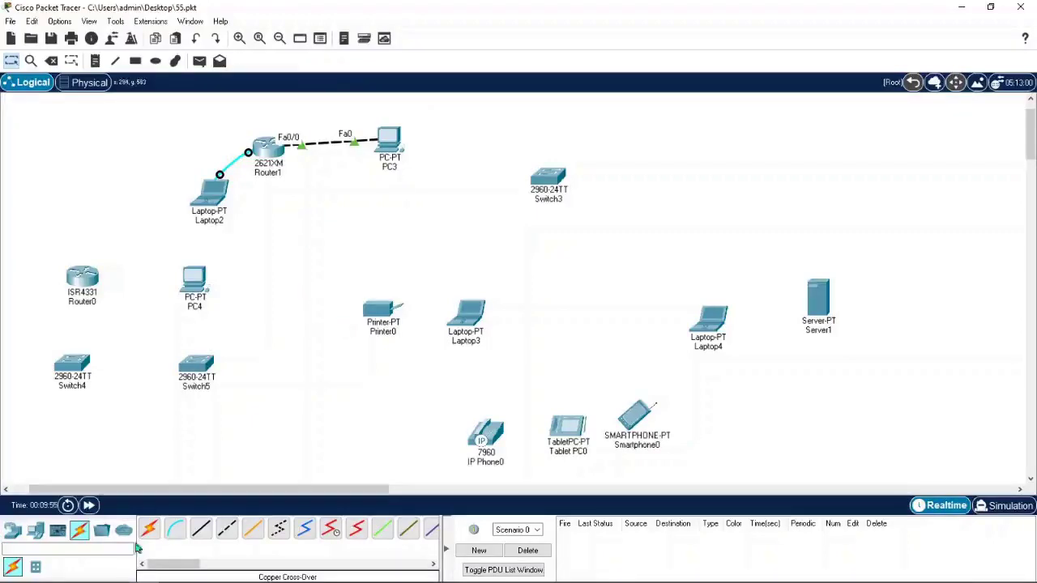
Add a 2621XM router to the right of Switch3, move Laptop4 lower, and reposition Switch3 directly below the new router.
mouse_move(180, 565)
mouse_down()
mouse_move(221, 570)
mouse_move(170, 567)
mouse_up()
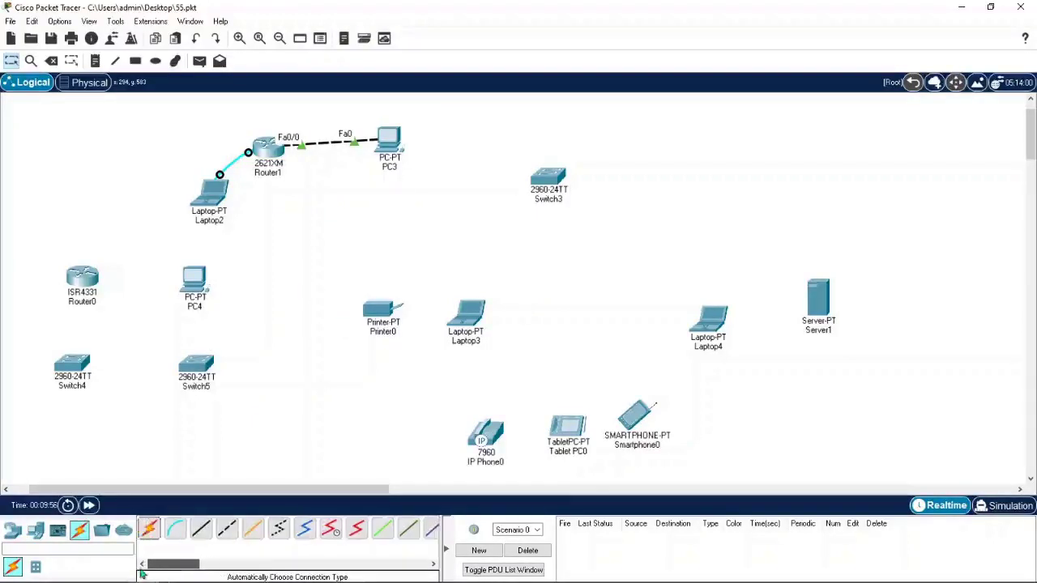
click(12, 530)
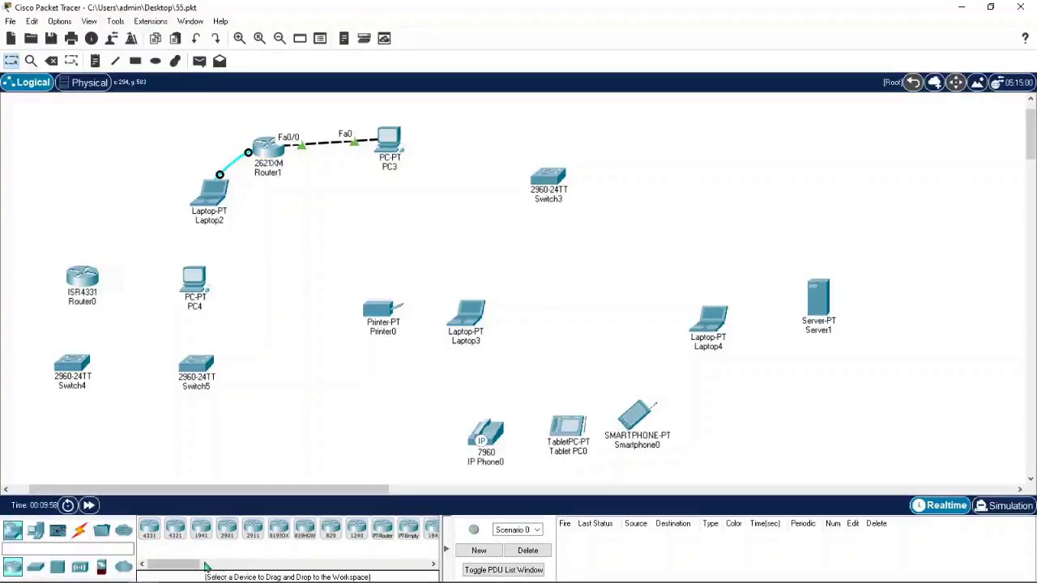
drag(177, 566, 211, 566)
click(288, 534)
click(689, 160)
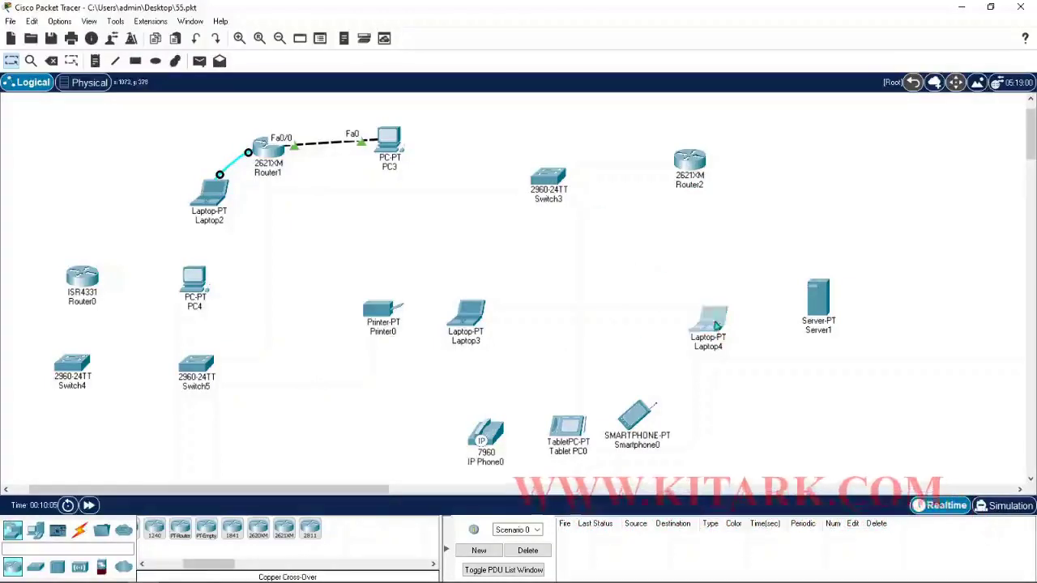
drag(716, 324, 736, 393)
drag(577, 192, 724, 277)
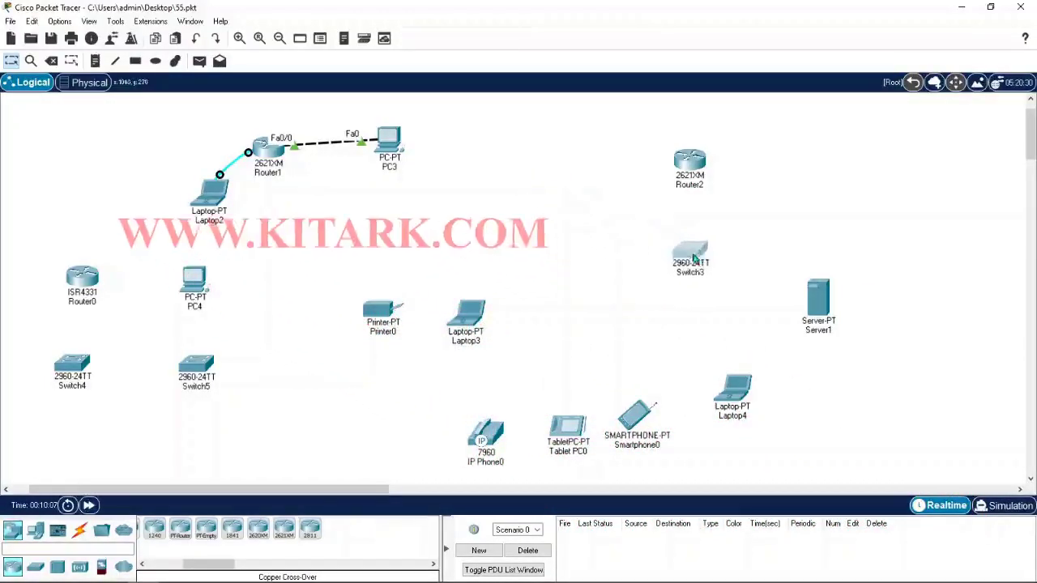
Connect Router2's FastEthernet0/1 to Switch3's FastEthernet0/5 with a copper straight-through cable.
click(79, 531)
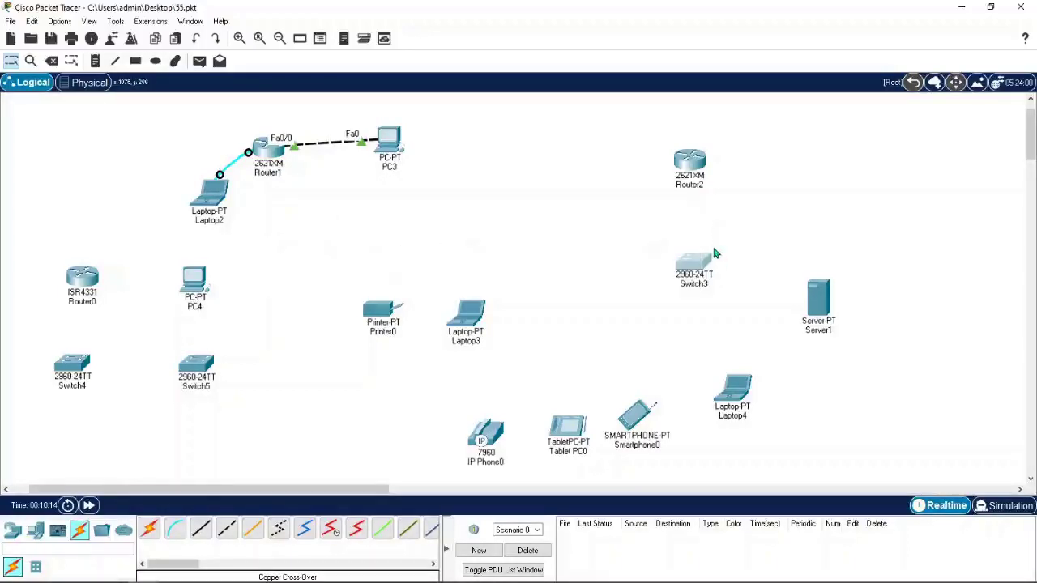
click(202, 535)
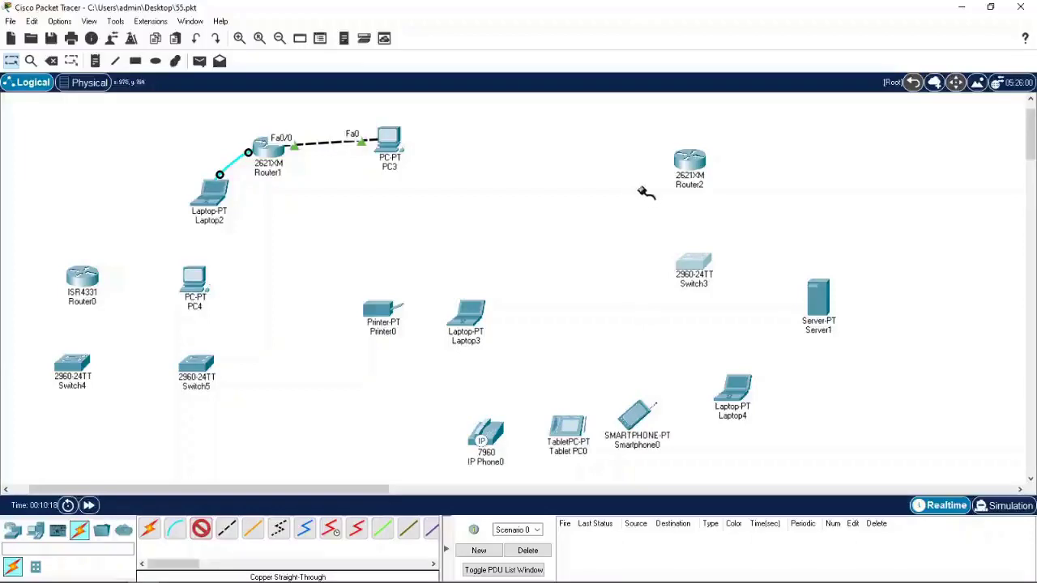
click(690, 166)
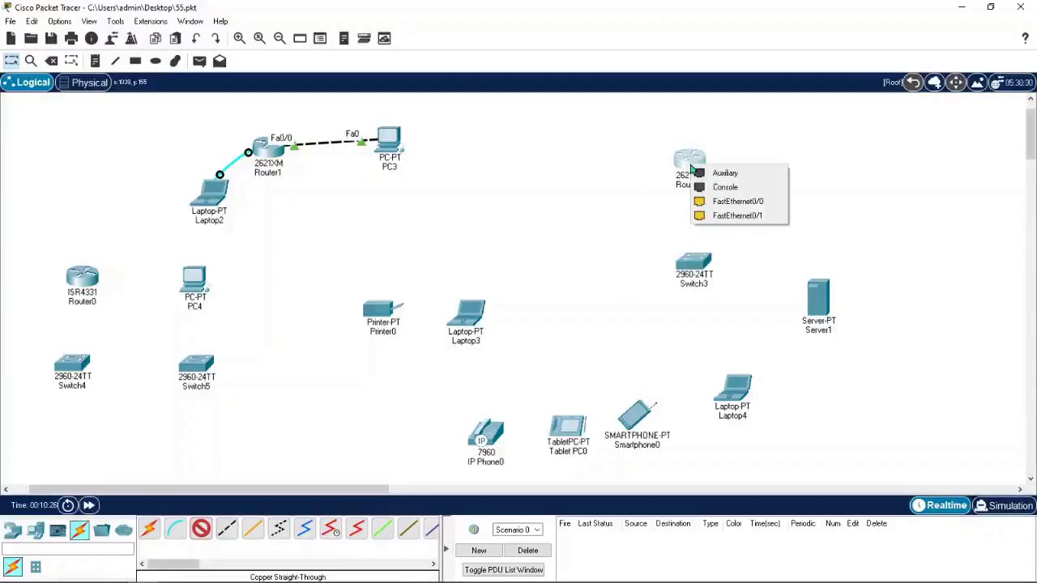
click(752, 217)
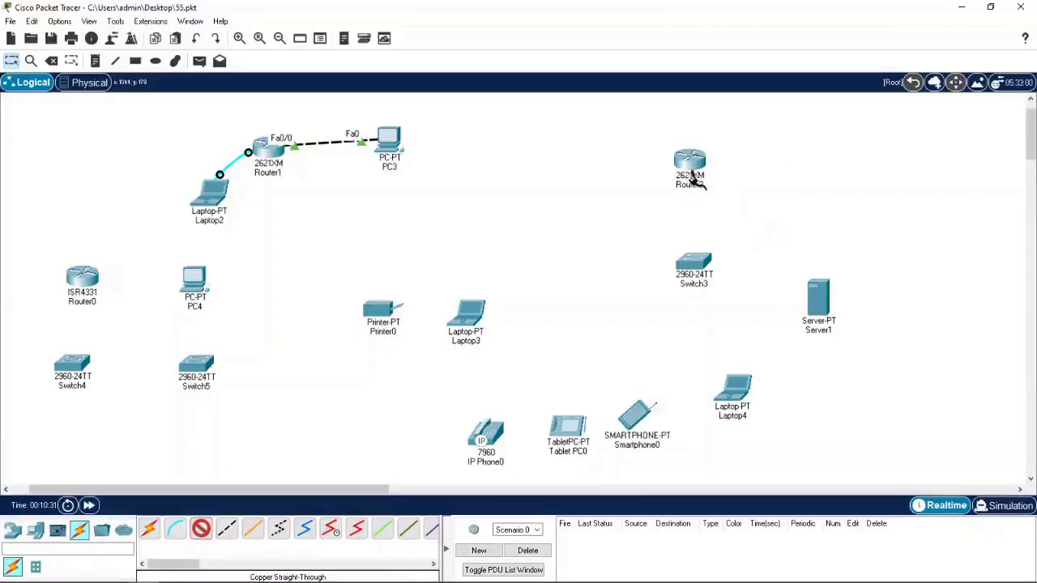
mouse_move(694, 183)
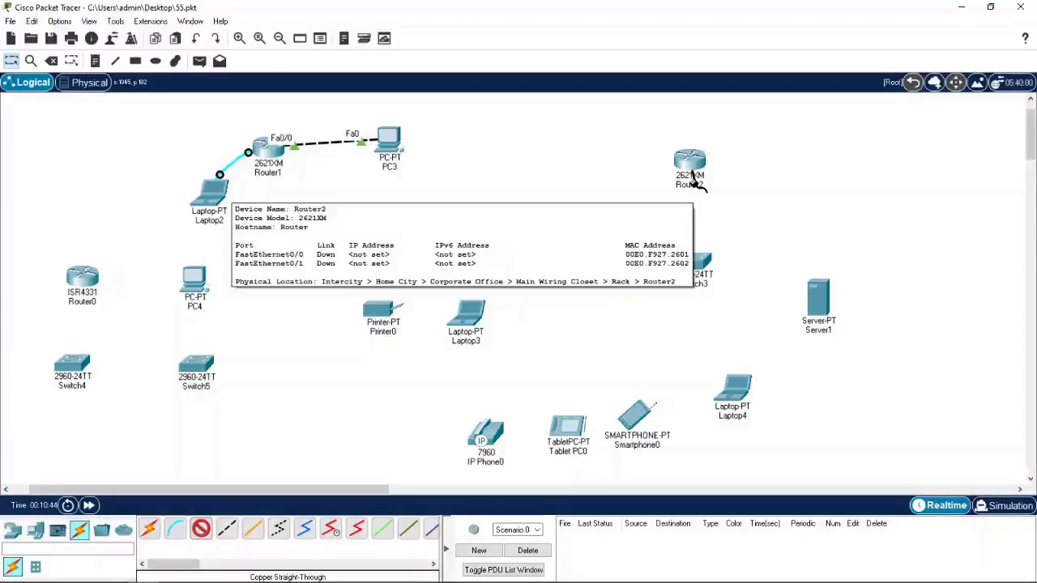
click(692, 178)
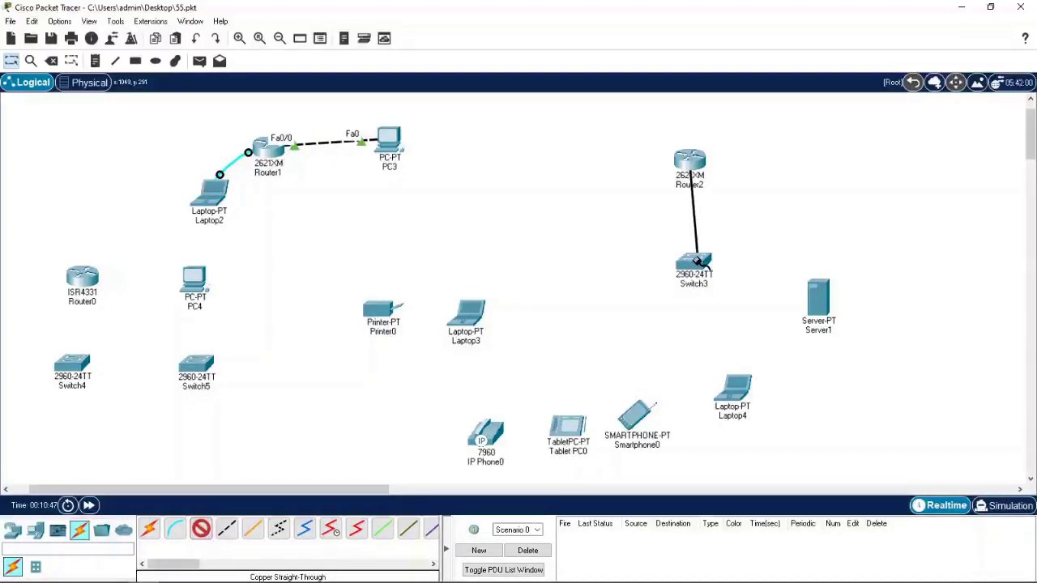
mouse_move(696, 261)
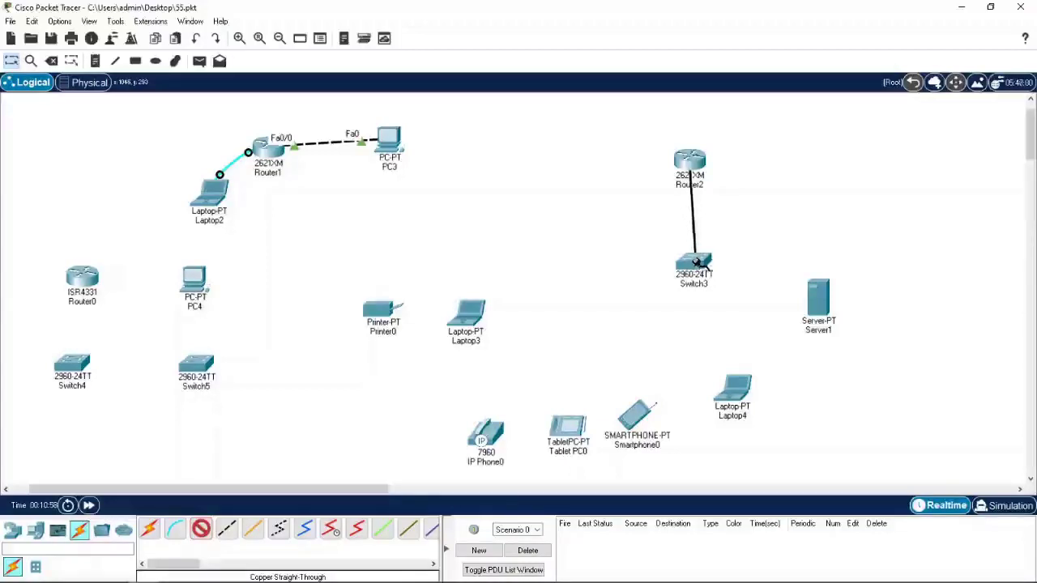
click(700, 264)
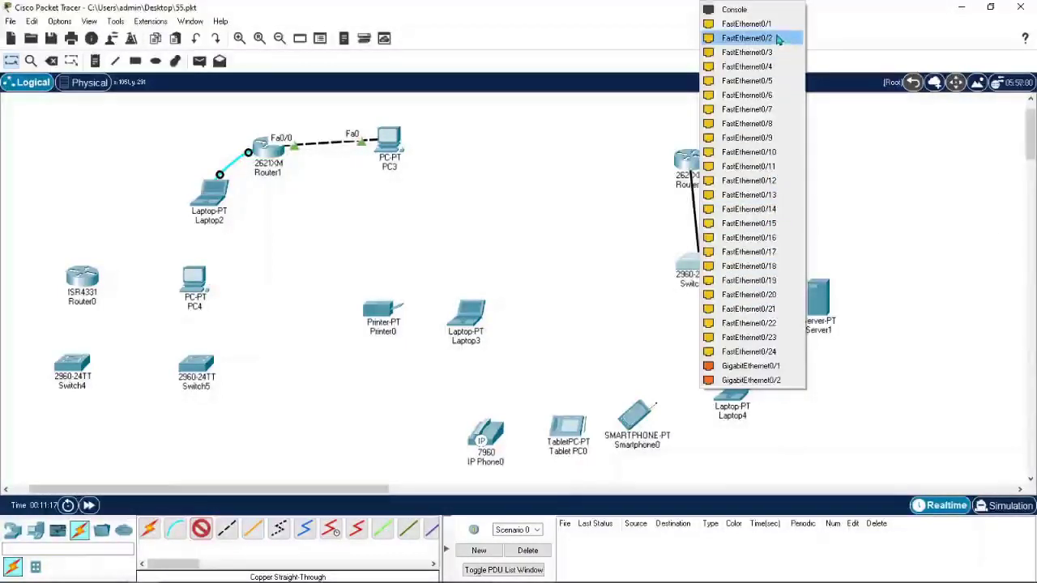
click(754, 85)
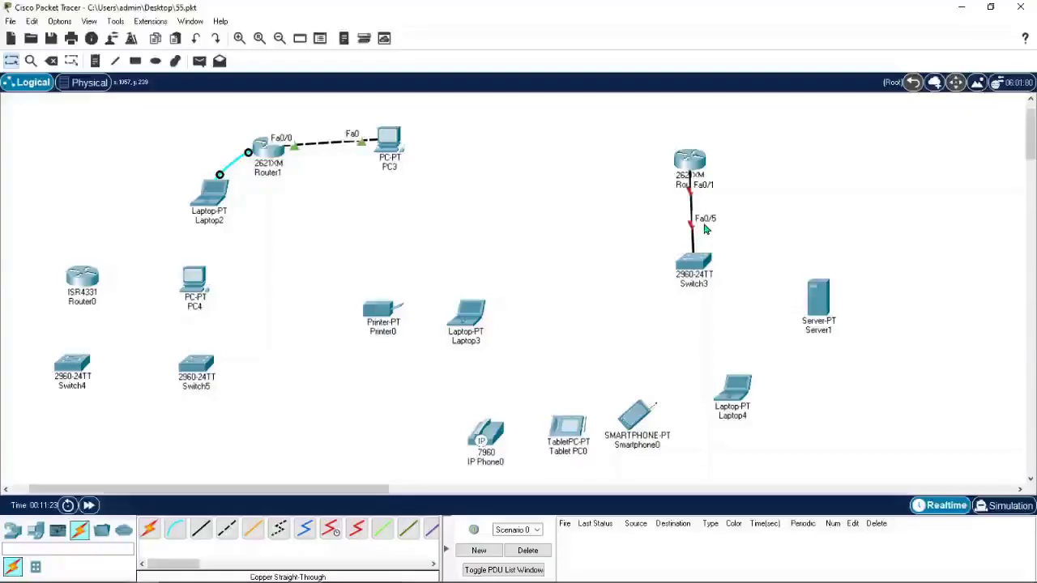
Turn on Router2's FastEthernet0/1 port, review the equivalent commands in its command line, and close its window.
click(696, 164)
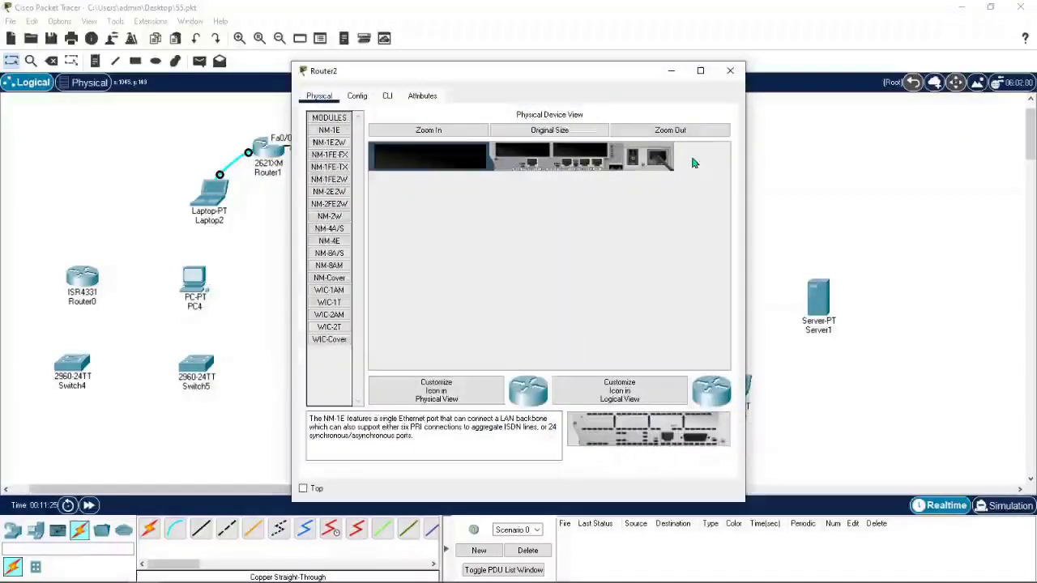
click(353, 98)
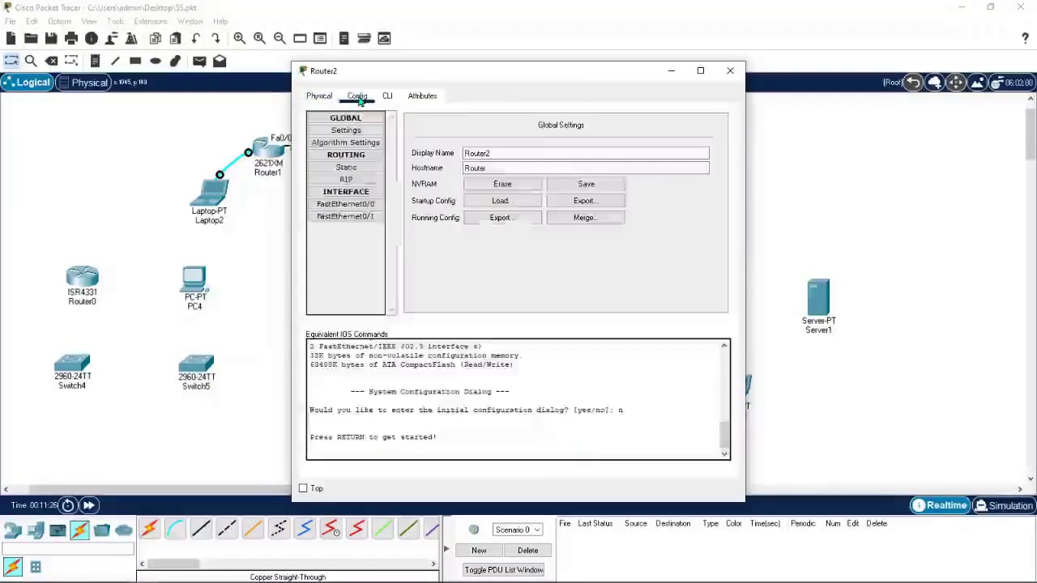
drag(621, 70, 427, 70)
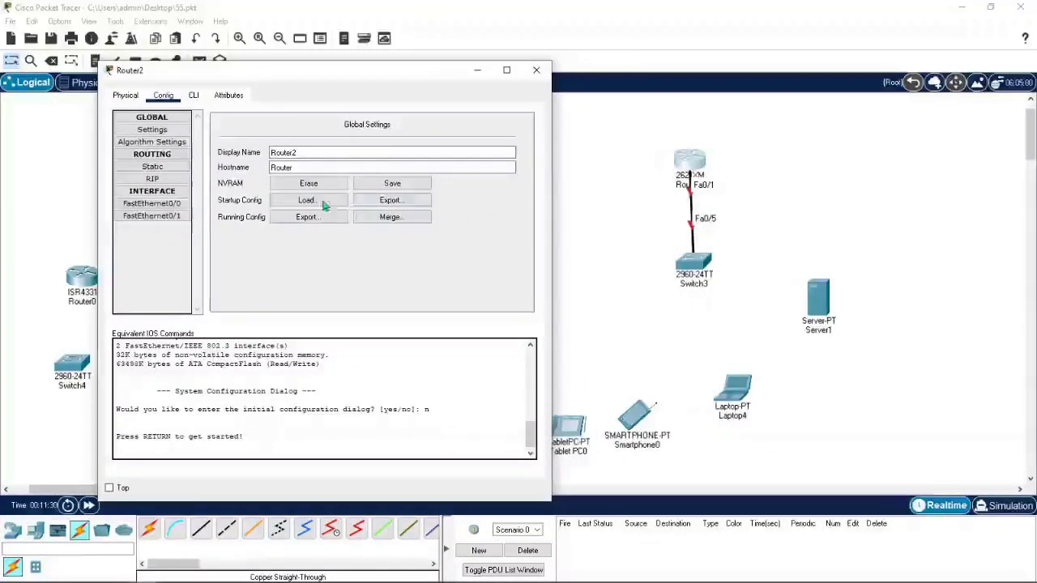
click(154, 216)
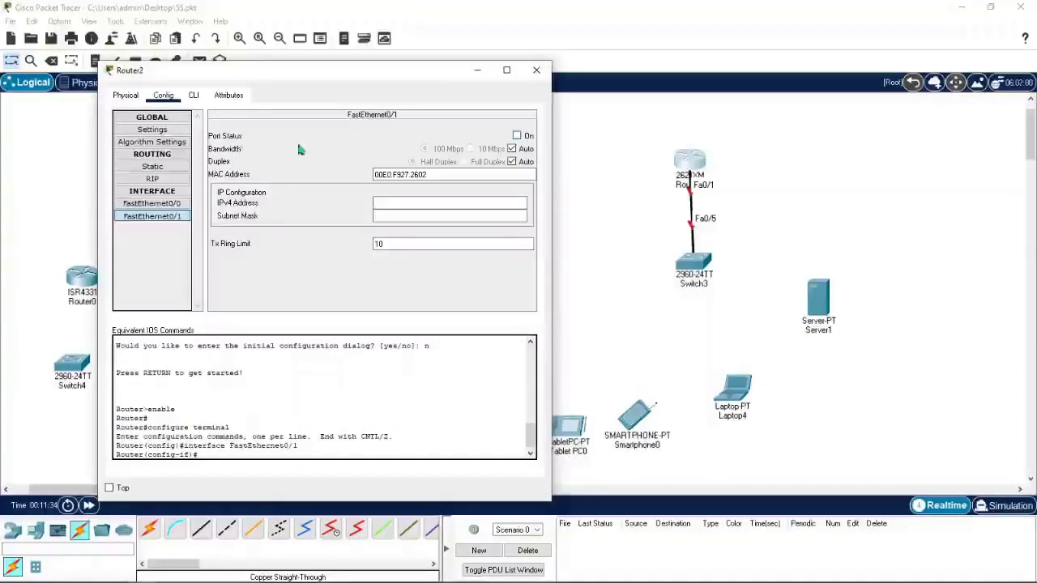
click(518, 136)
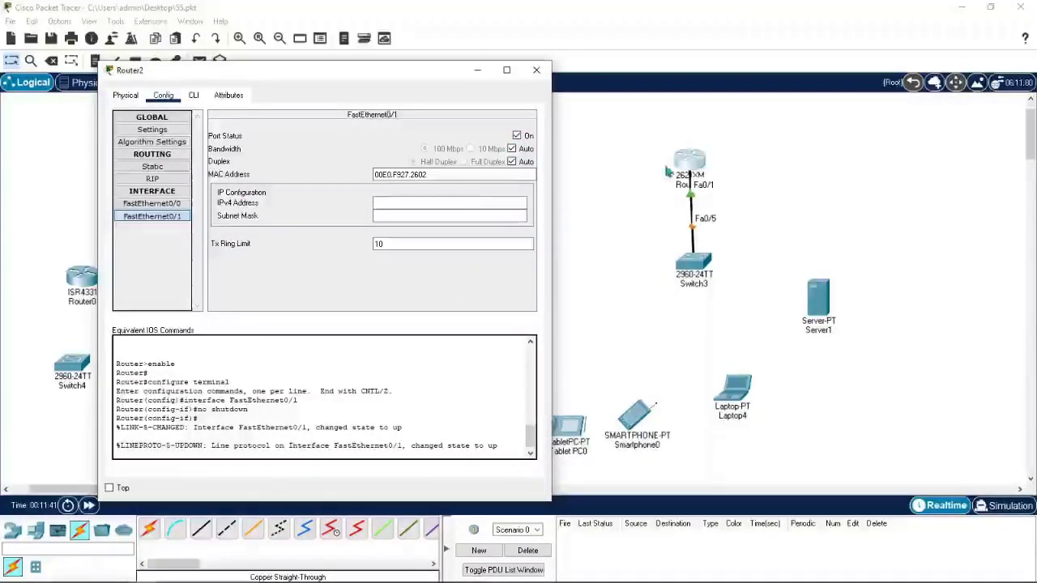
click(191, 96)
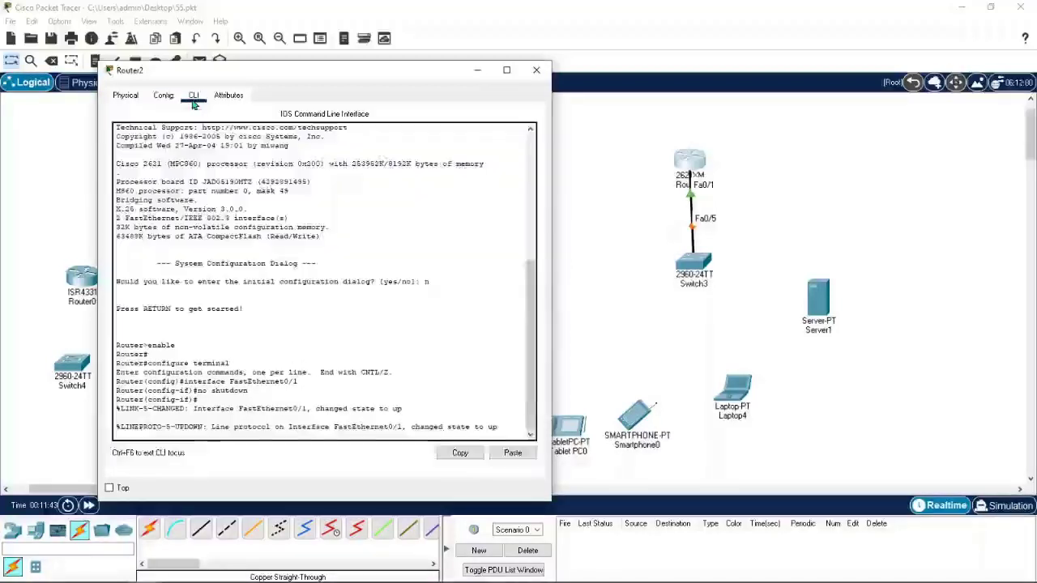
click(163, 96)
drag(327, 64, 623, 76)
click(339, 98)
click(157, 167)
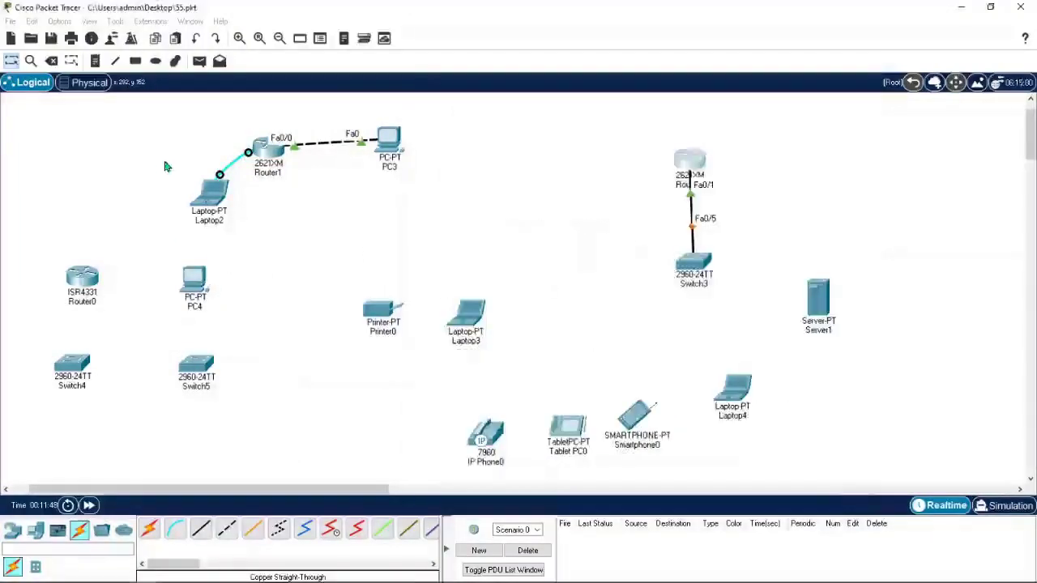
Open Laptop2's terminal with the default port settings, check that Router1's console responds to blank entries, and close the window.
click(215, 198)
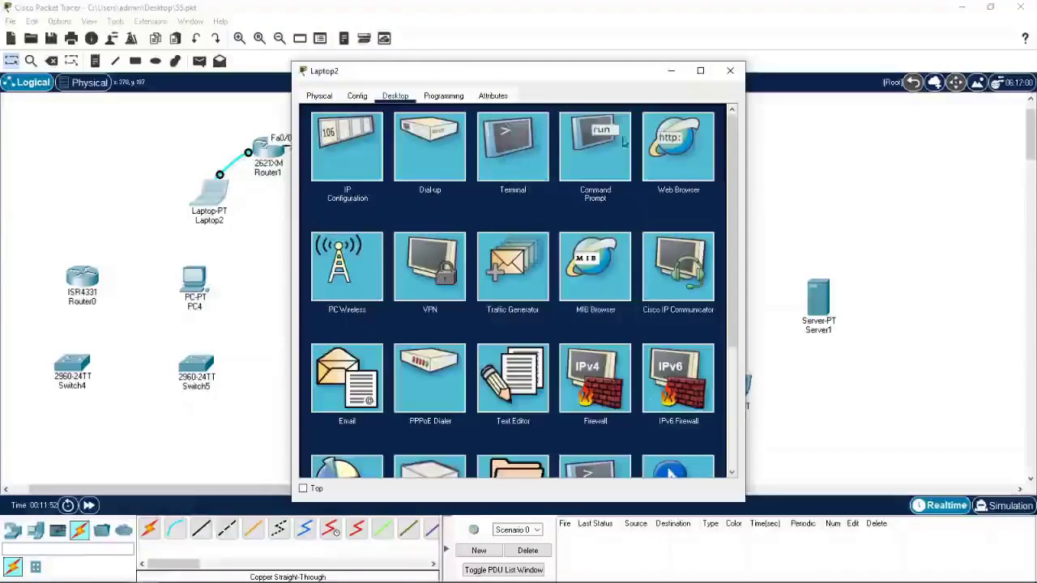
click(506, 154)
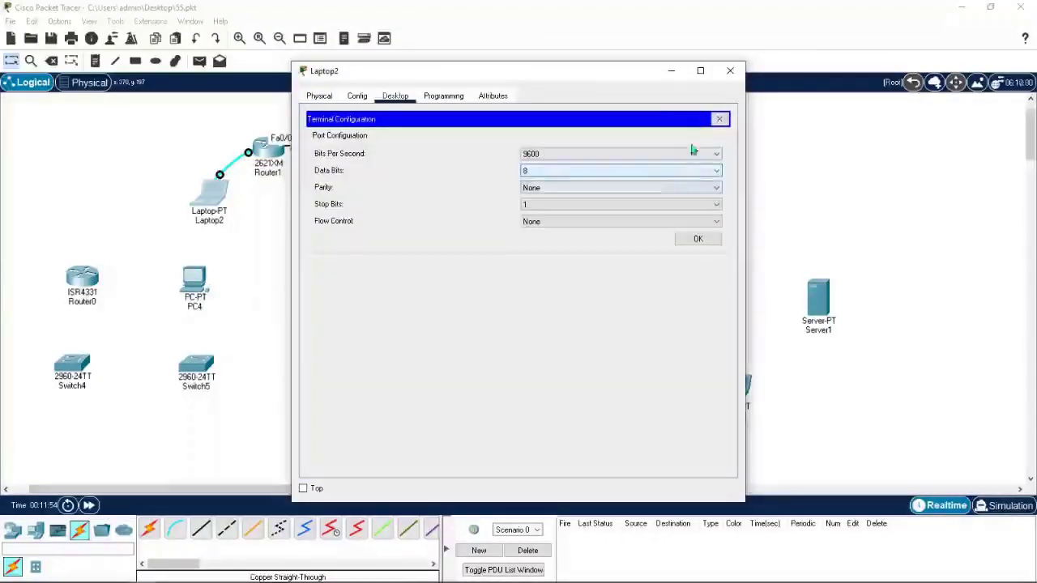
drag(585, 81, 688, 71)
click(799, 230)
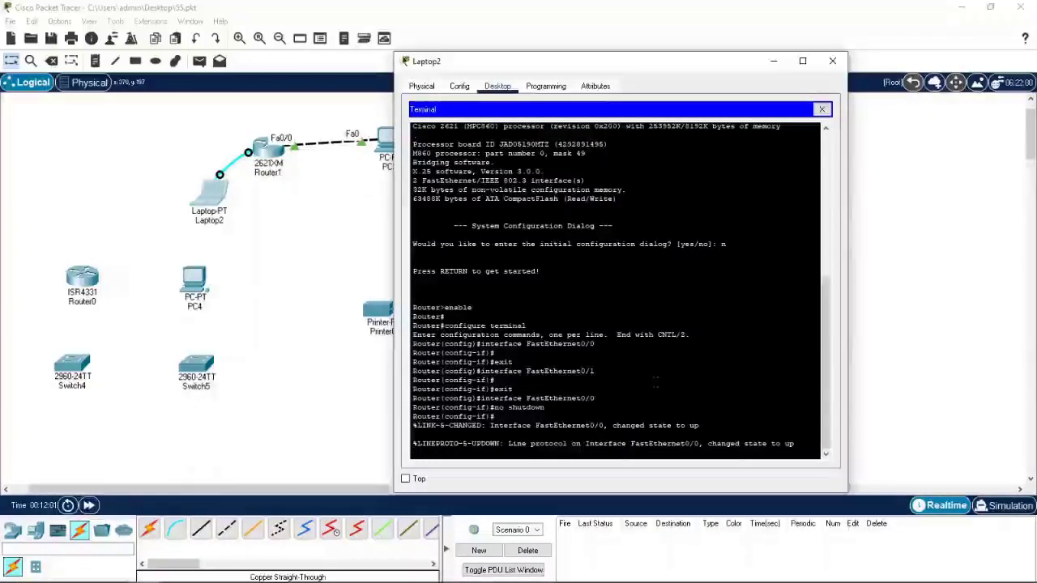
key(Return)
key(Return)
key(Return)
key(Return)
key(Return)
key(Return)
key(Return)
key(Return)
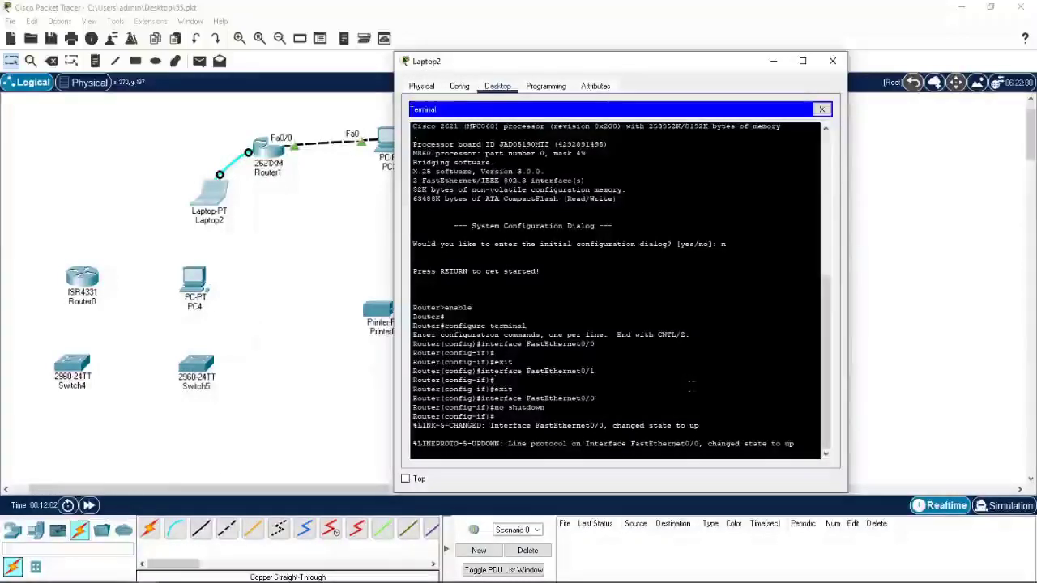
key(Return)
key(Return)
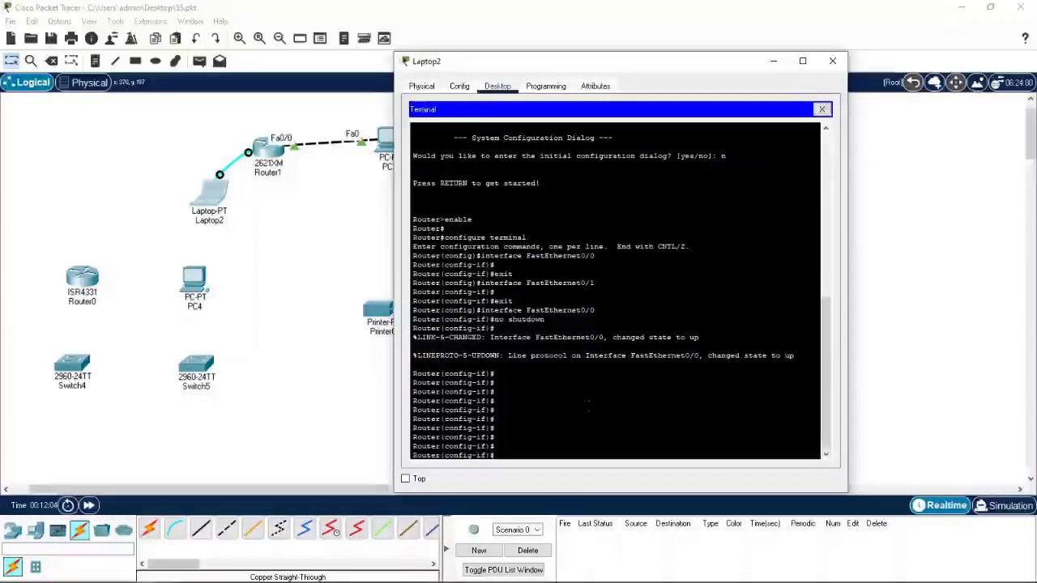
click(831, 61)
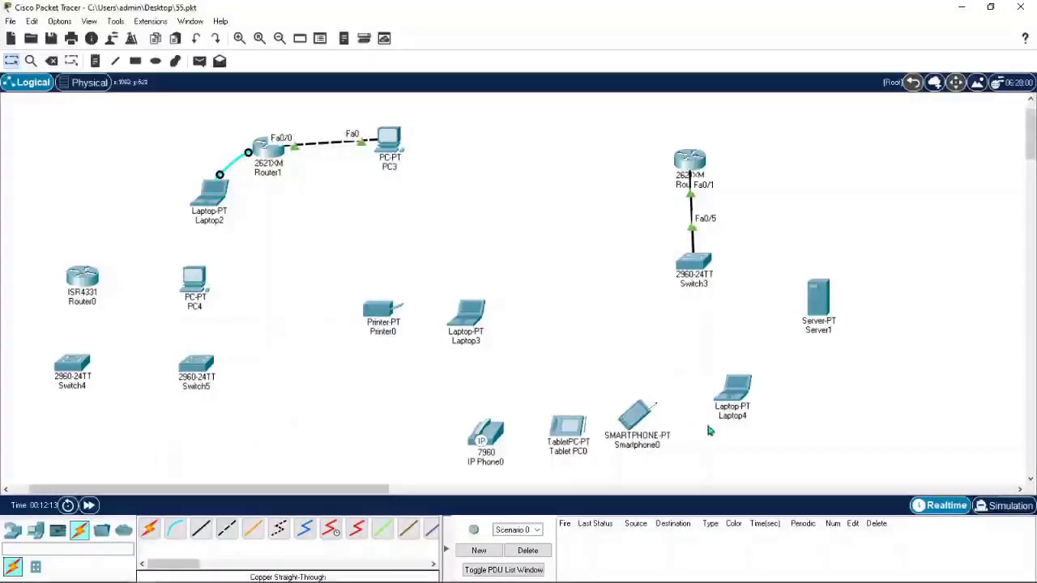
Connect Switch3's FastEthernet0/23 to Laptop4's FastEthernet0 with a copper straight-through cable.
click(201, 529)
click(695, 268)
click(765, 326)
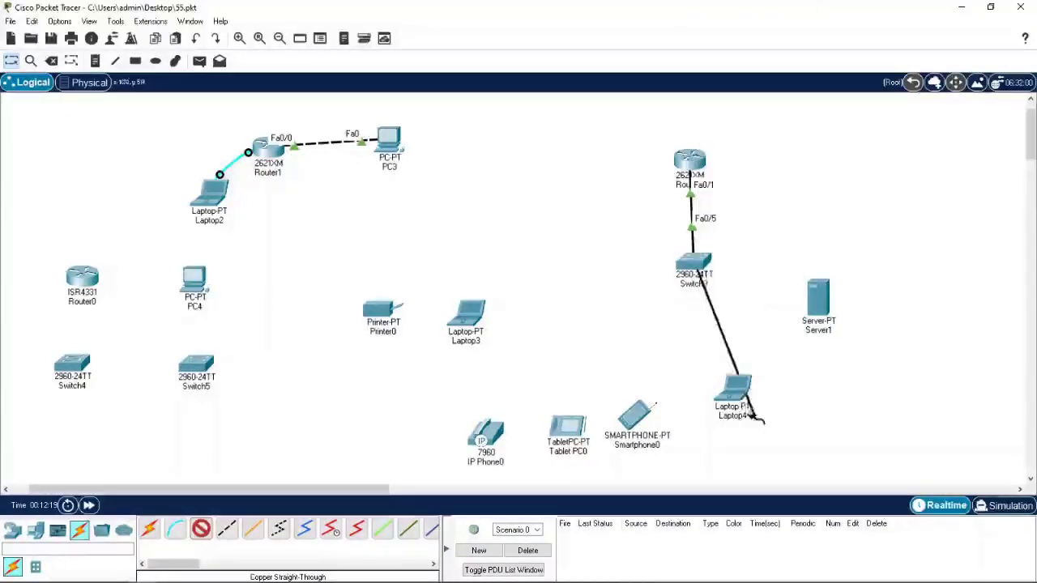
click(737, 397)
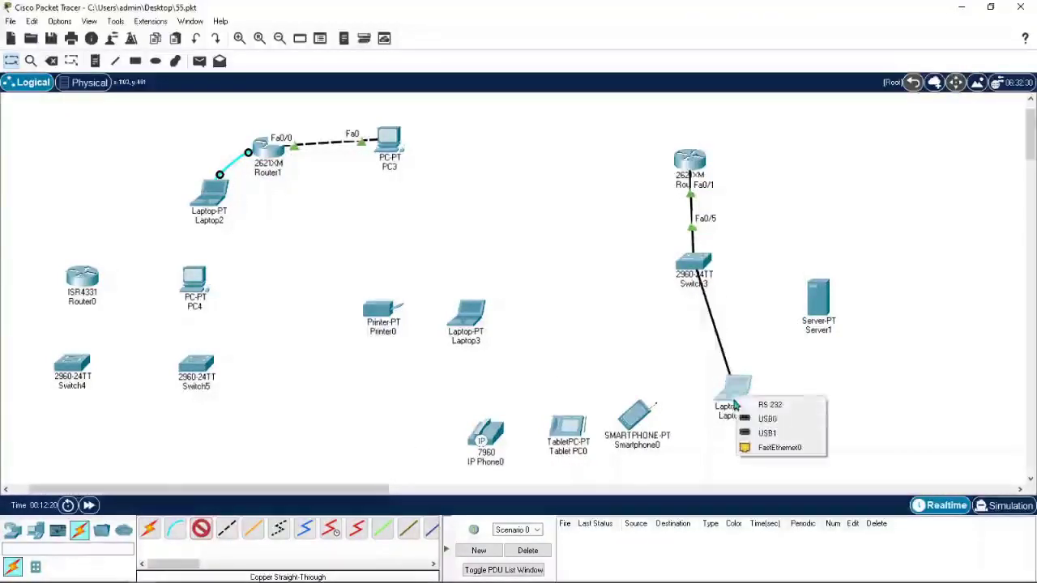
click(784, 447)
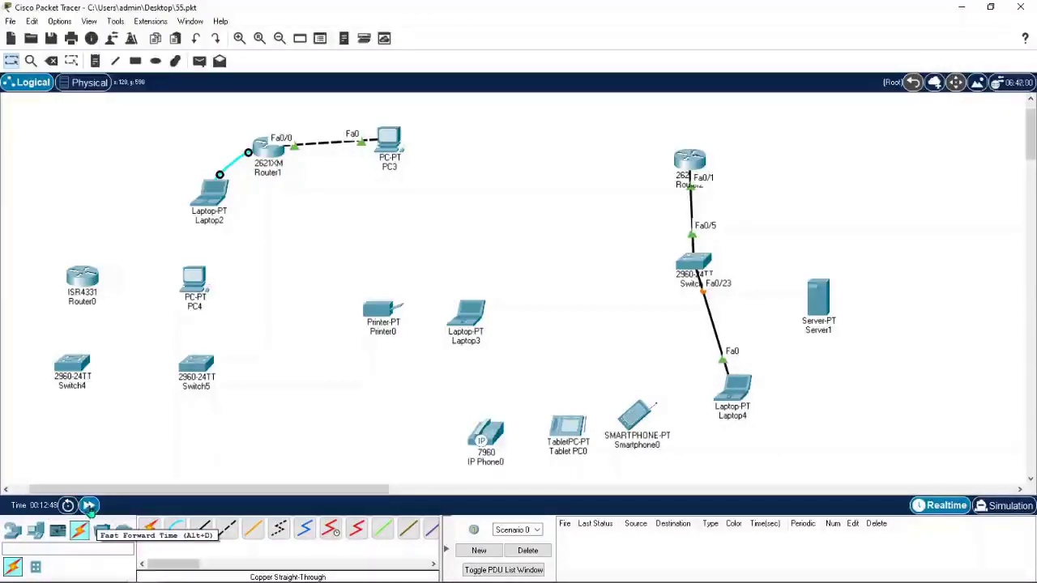
Fast-forward the simulation time three times to bring up the link between Switch3 and Laptop4.
click(89, 505)
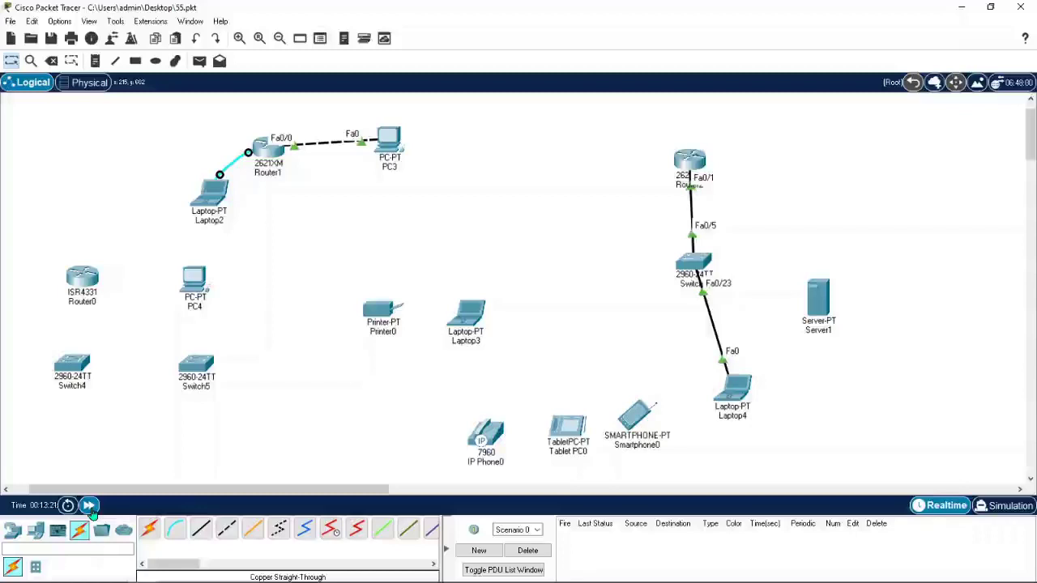
click(90, 506)
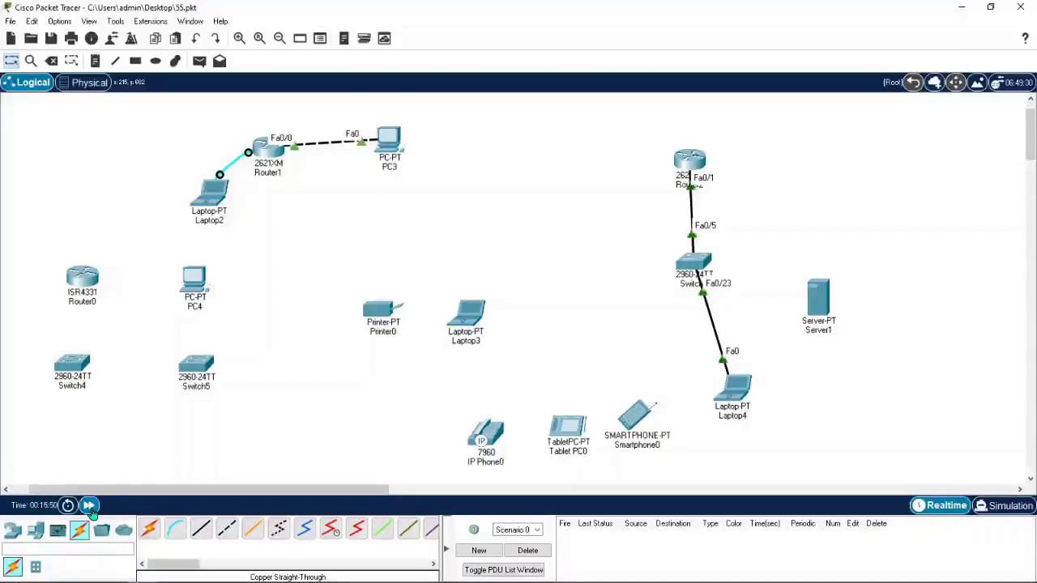
click(90, 506)
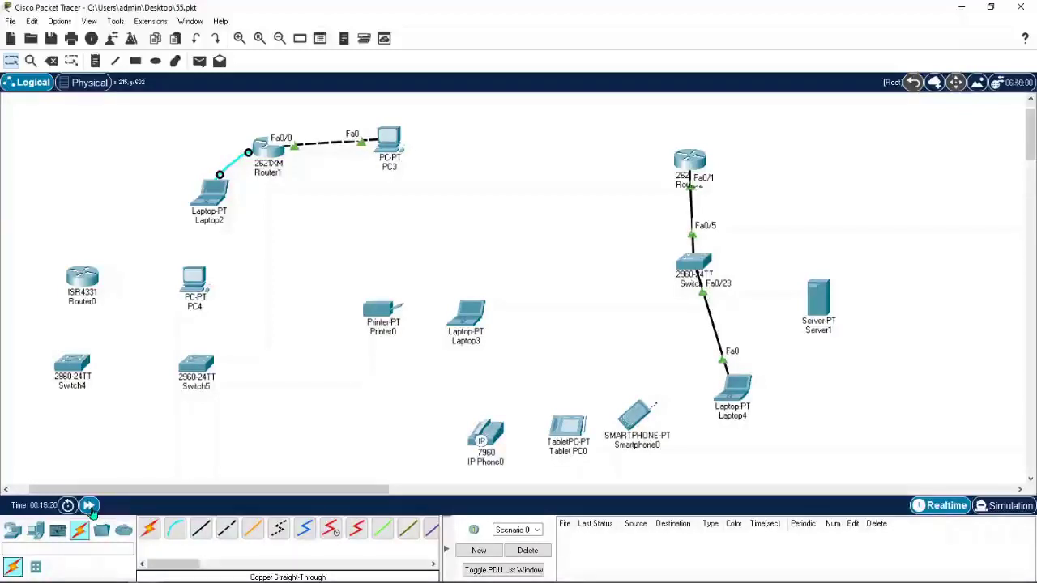
Fast-forward the network's simulation time several more times.
click(90, 506)
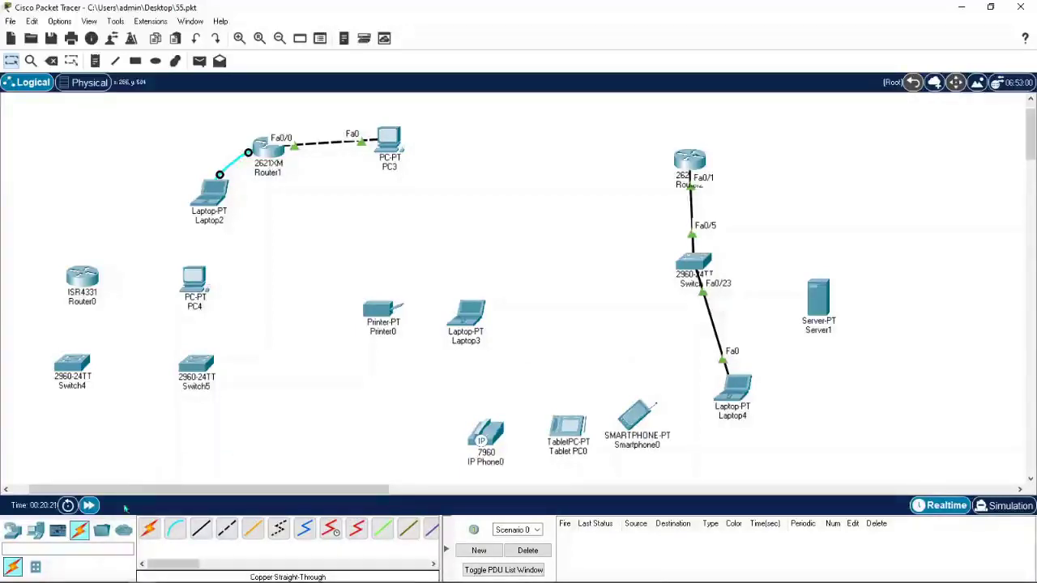
click(89, 506)
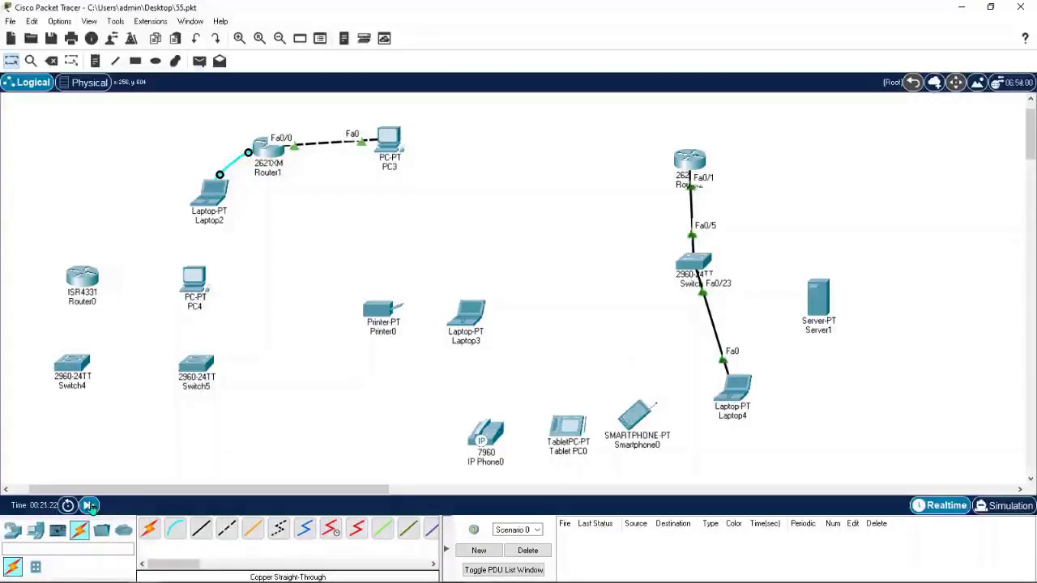
click(89, 506)
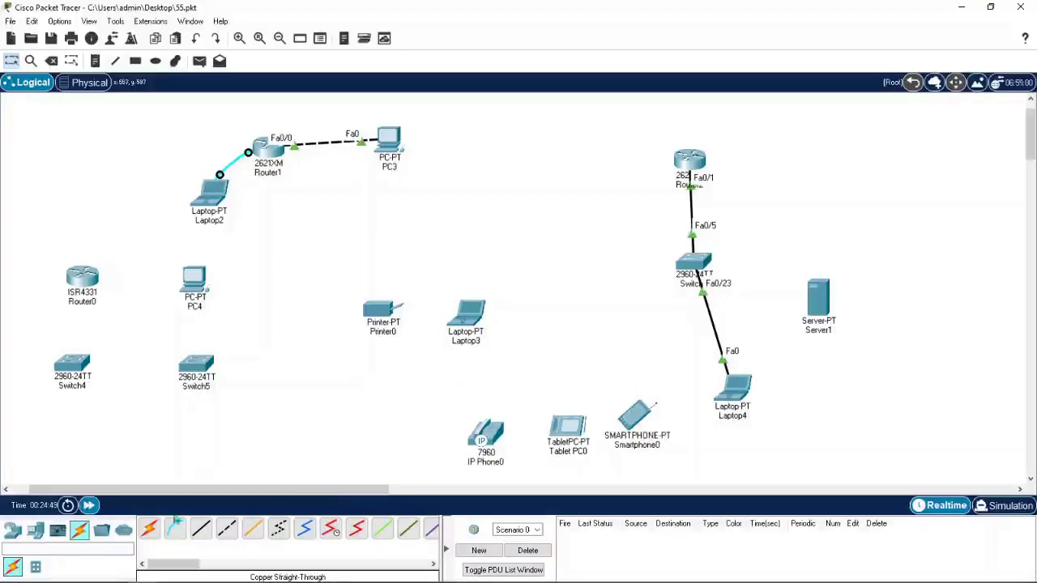
click(94, 508)
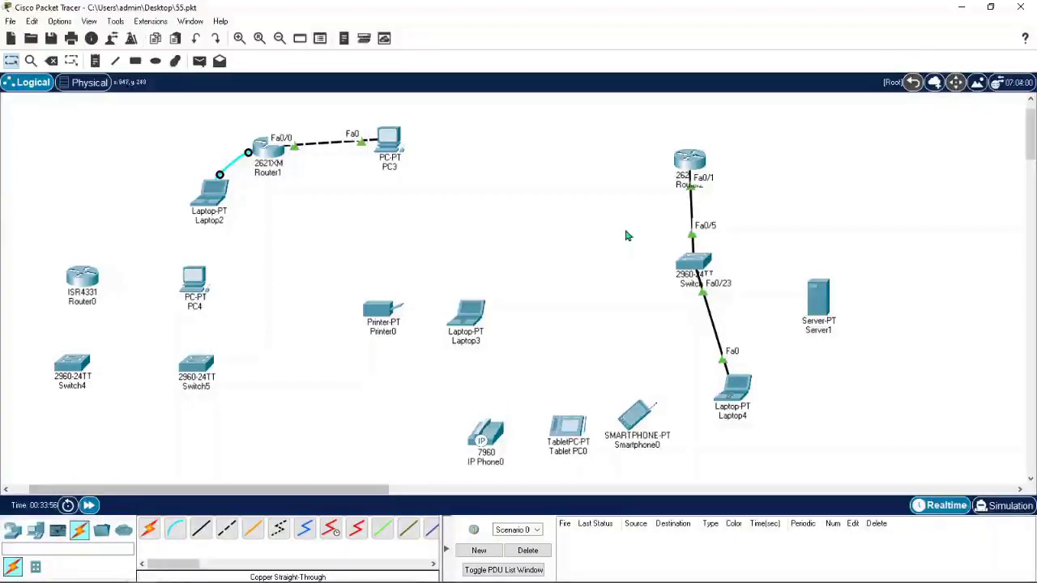
Assign Laptop4's FastEthernet0 the static IPv4 address 192.168.10.100 with subnet mask 255.255.255.0.
click(735, 392)
click(394, 95)
click(347, 167)
click(518, 187)
text(192.168.10.100)
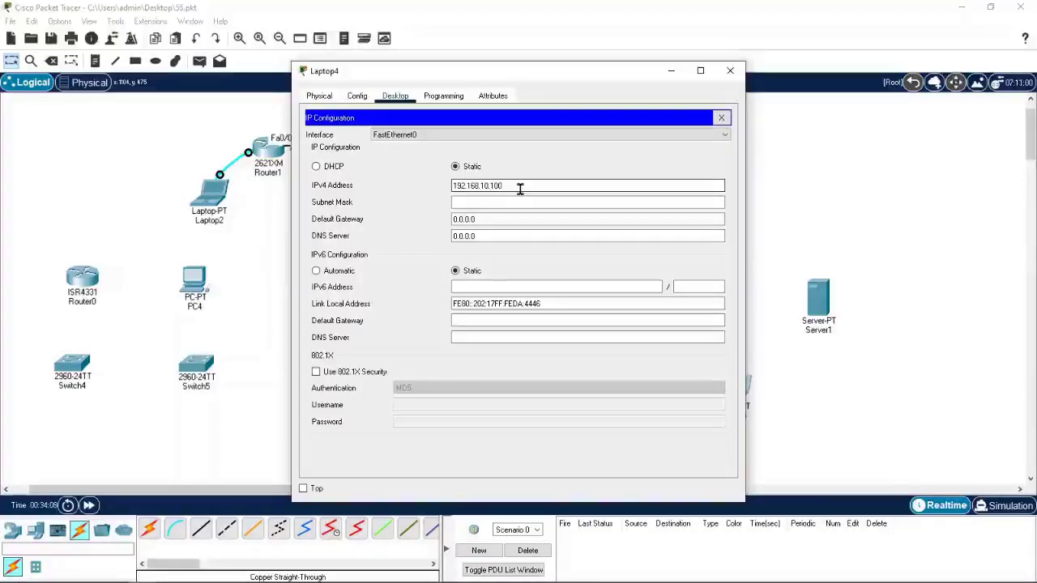
click(516, 202)
drag(611, 80, 428, 79)
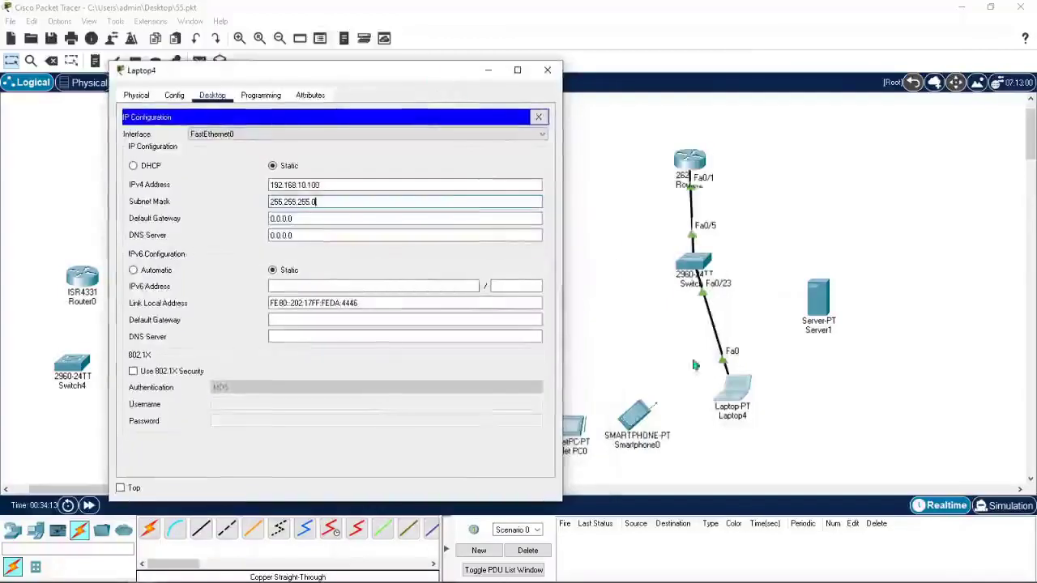
Set Laptop4's IPv4 default gateway to 192.168.10.1, then close and reopen its IP configuration to check the saved addresses.
double_click(292, 217)
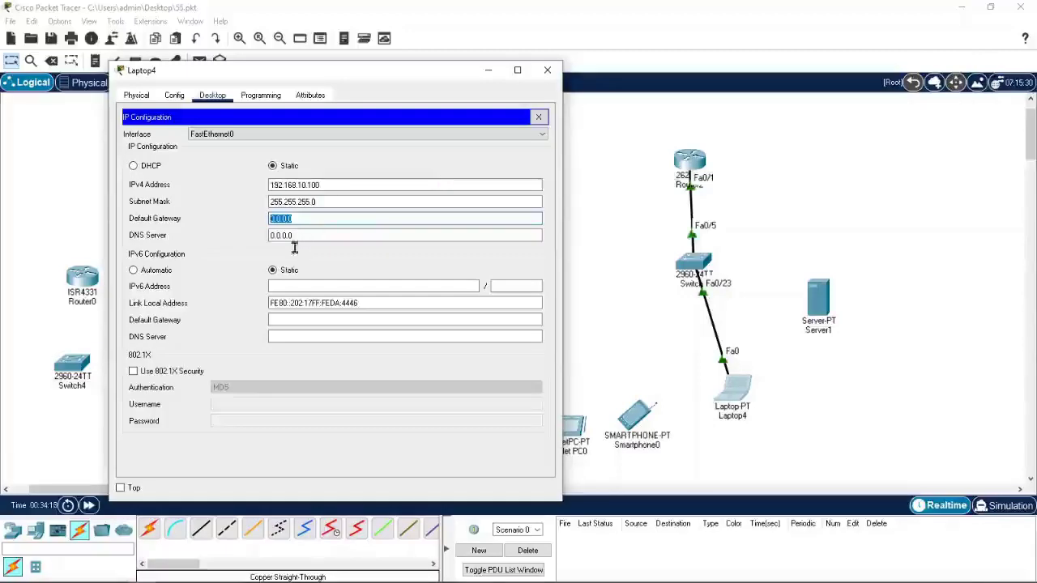
text(192.168.10.1)
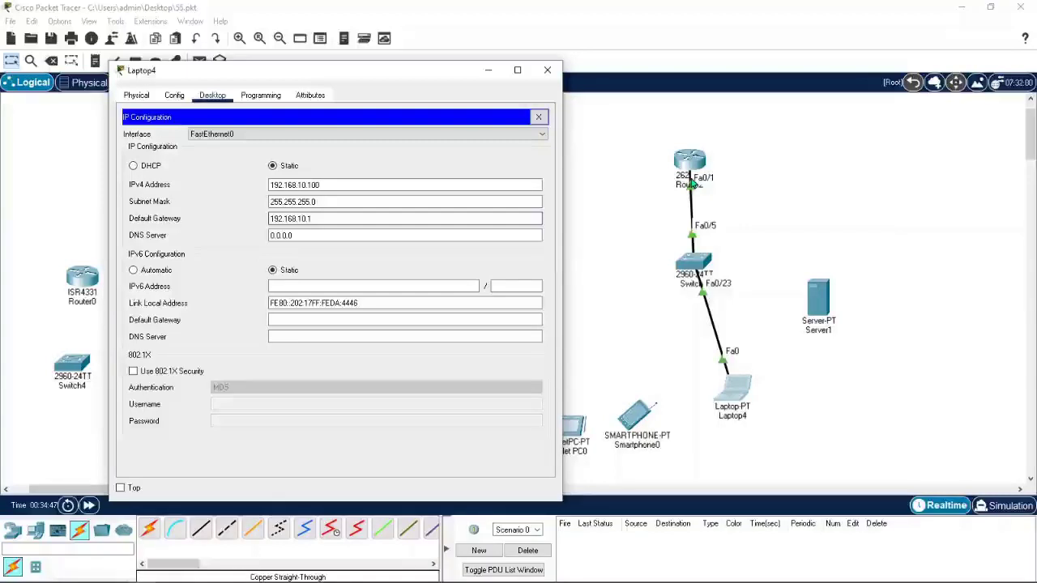
drag(329, 222, 254, 224)
click(344, 221)
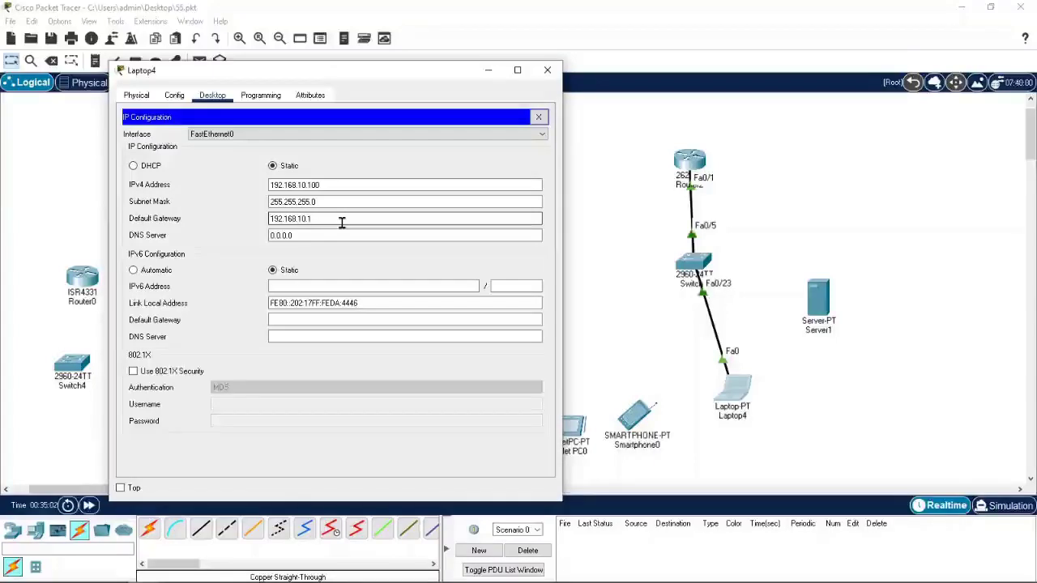
click(540, 119)
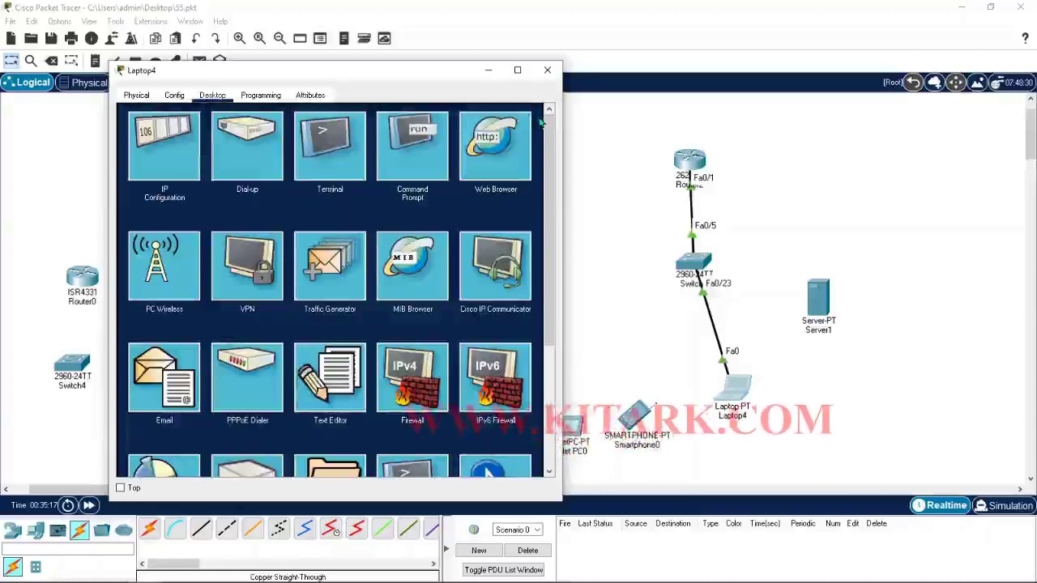
click(166, 146)
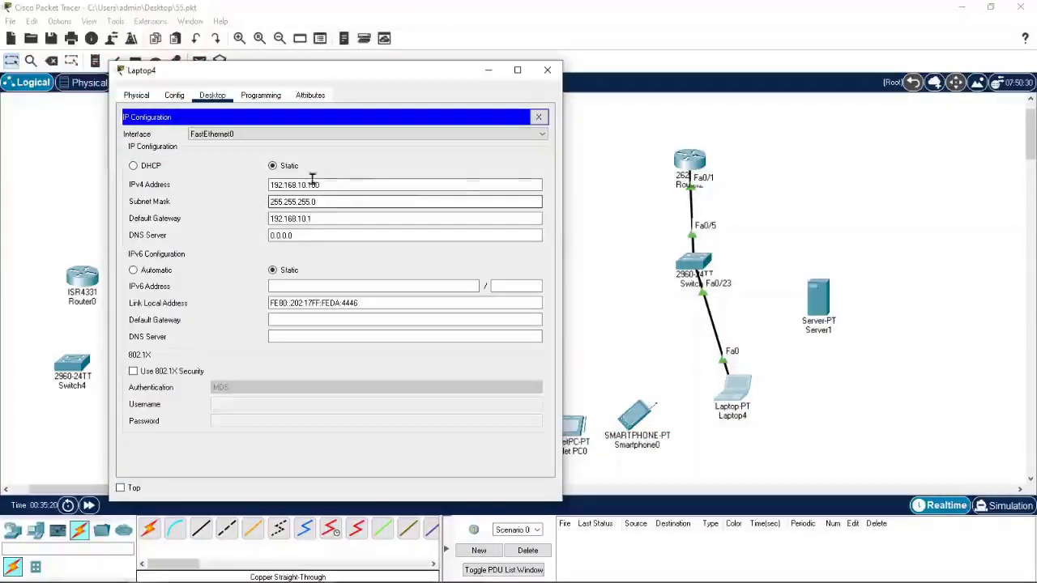
click(538, 118)
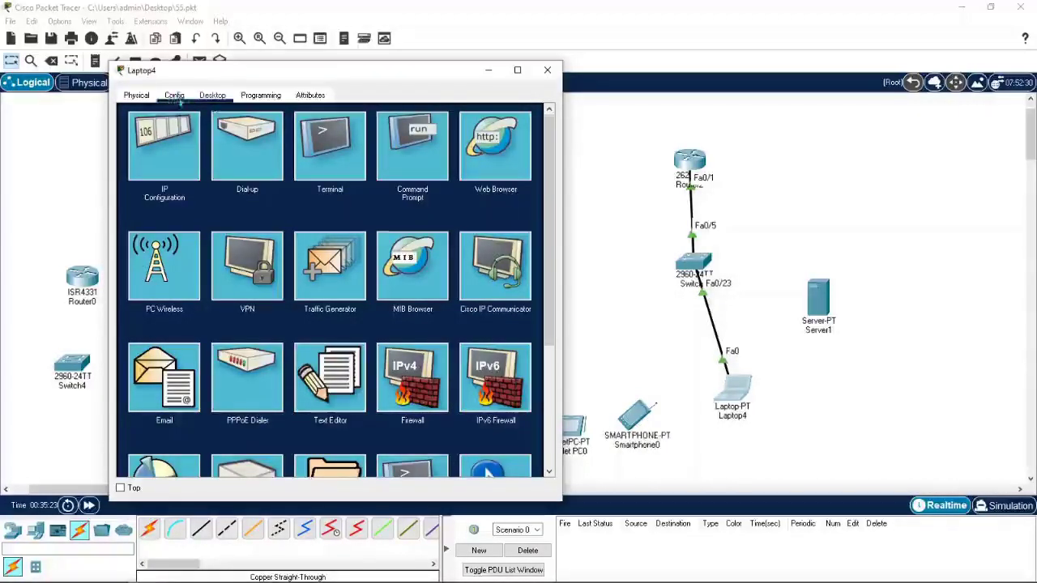
Review the IPv4 address and subnet mask in Laptop4's FastEthernet0 settings and the default gateway in its global settings.
click(174, 99)
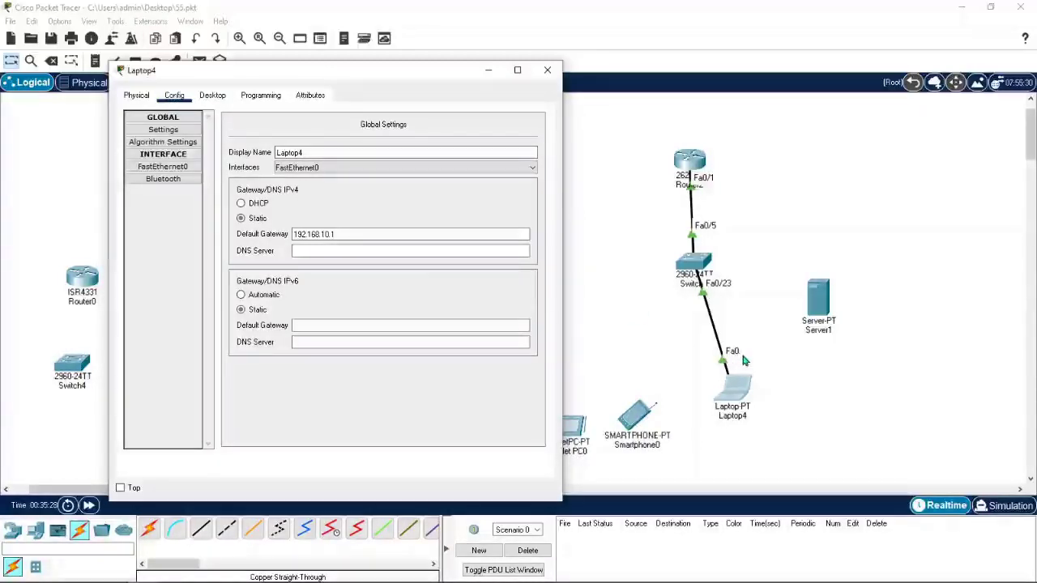
click(158, 166)
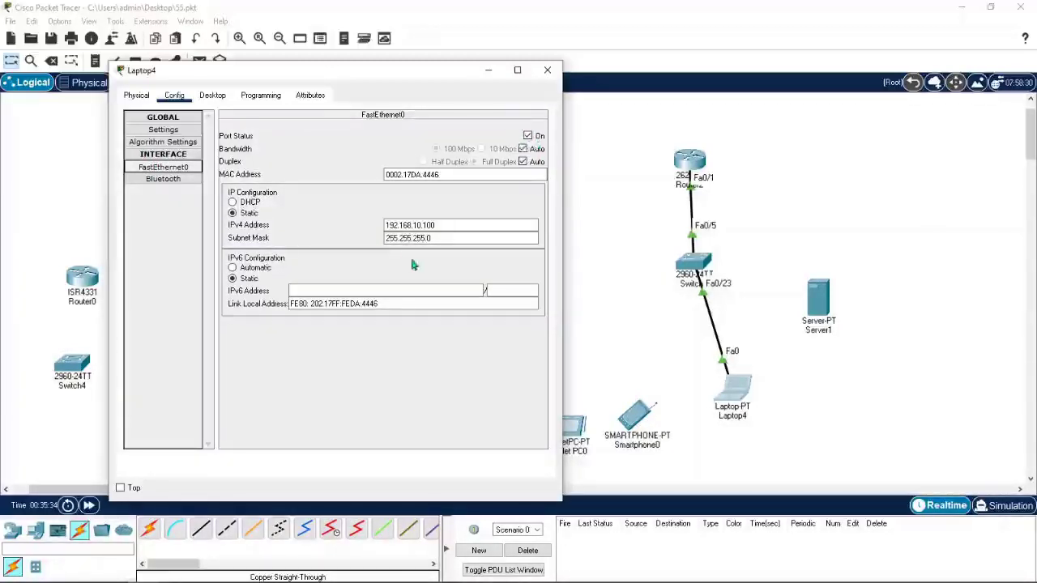
drag(438, 225, 346, 222)
click(448, 238)
drag(458, 239, 354, 243)
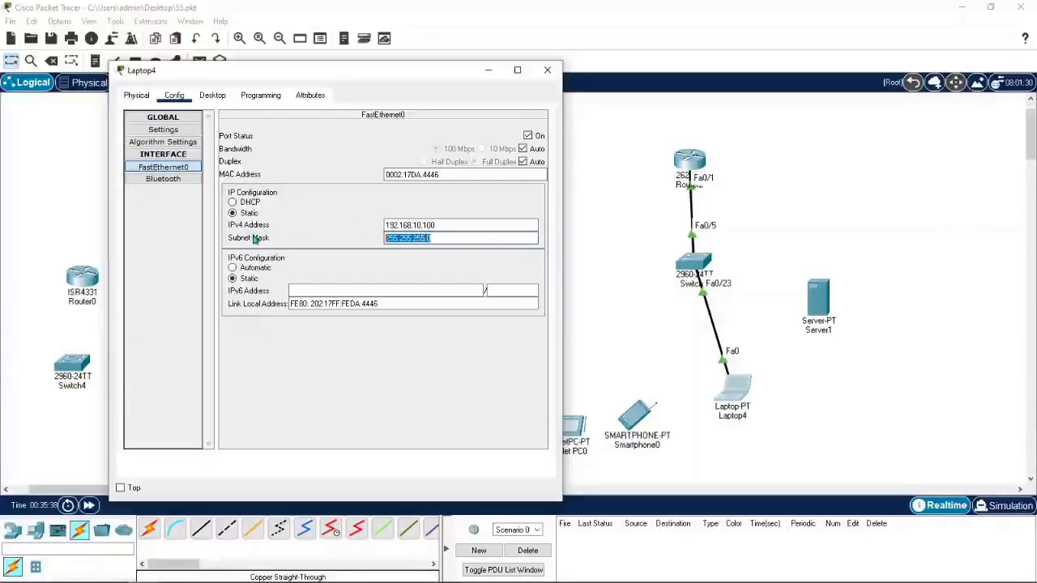
click(340, 237)
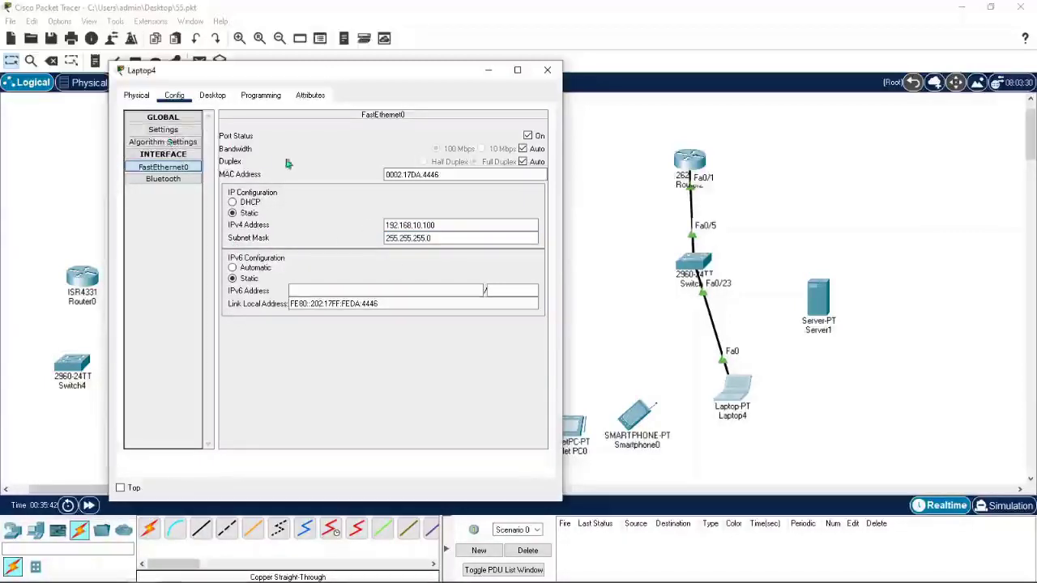
click(163, 130)
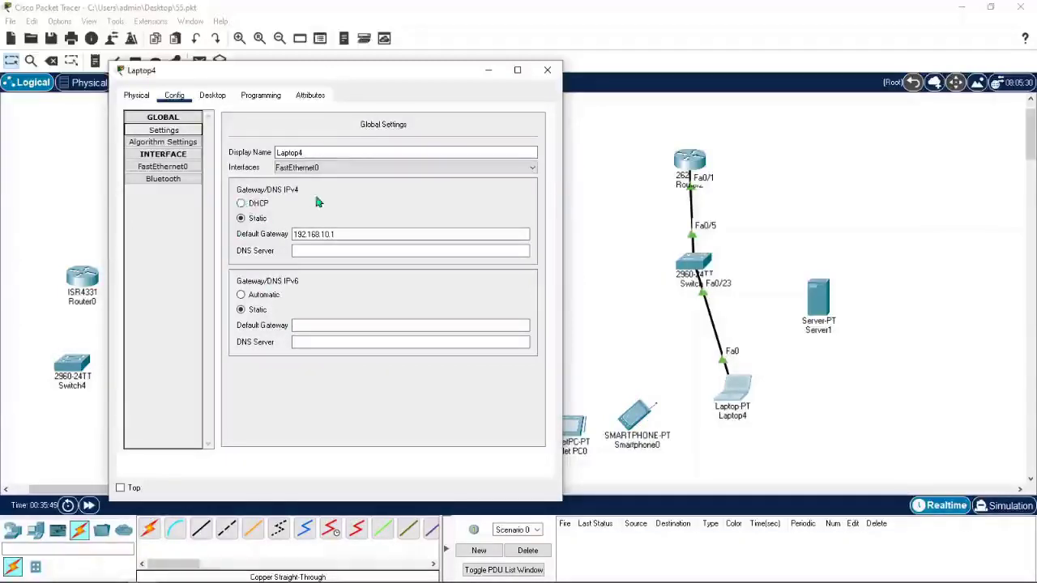
drag(342, 234, 290, 250)
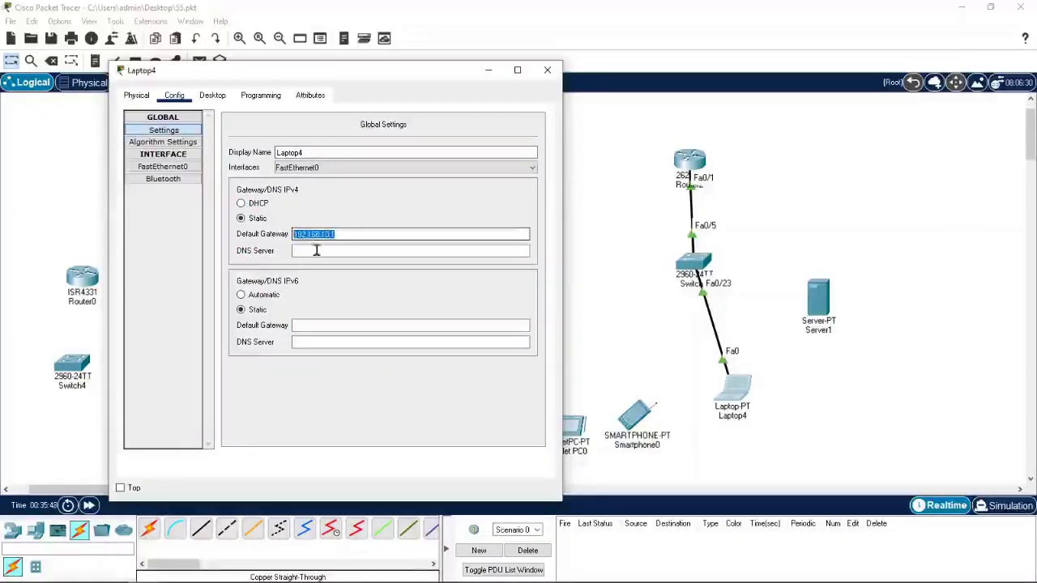
click(348, 237)
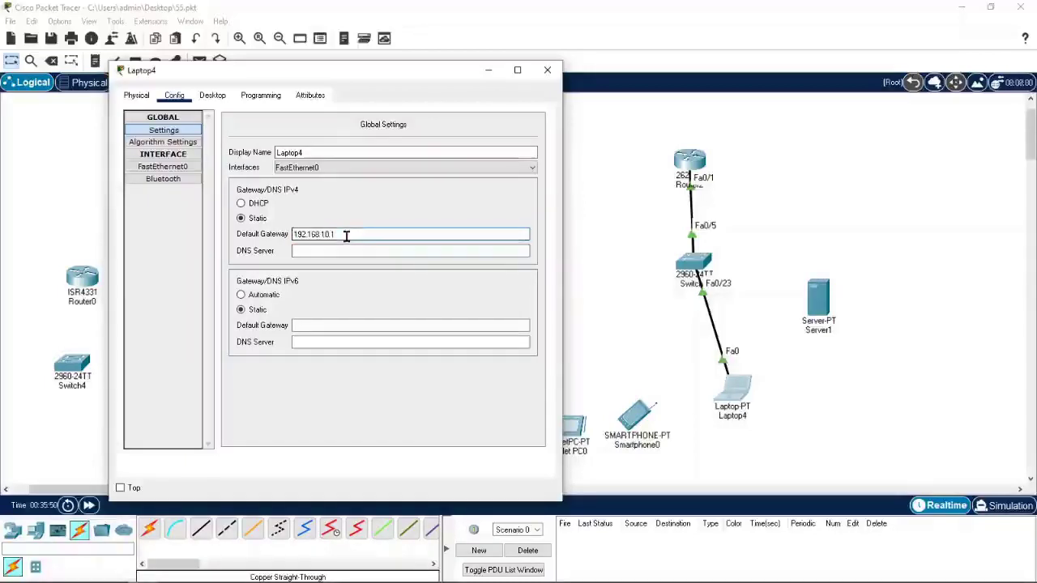
Recheck the subnet mask and default gateway in Laptop4's IP configuration, and close the laptop's window.
click(216, 99)
click(198, 149)
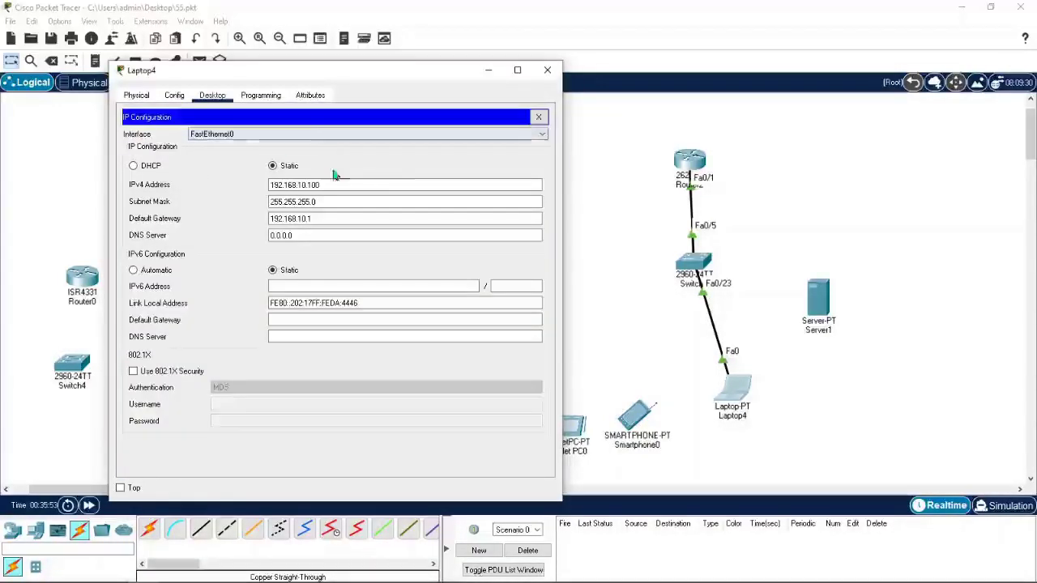
click(331, 202)
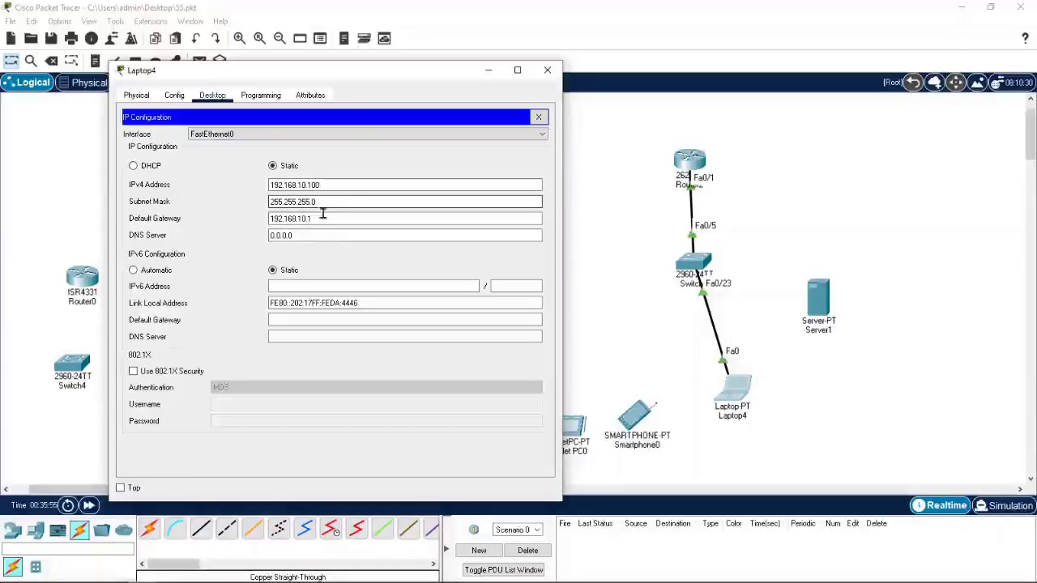
click(344, 218)
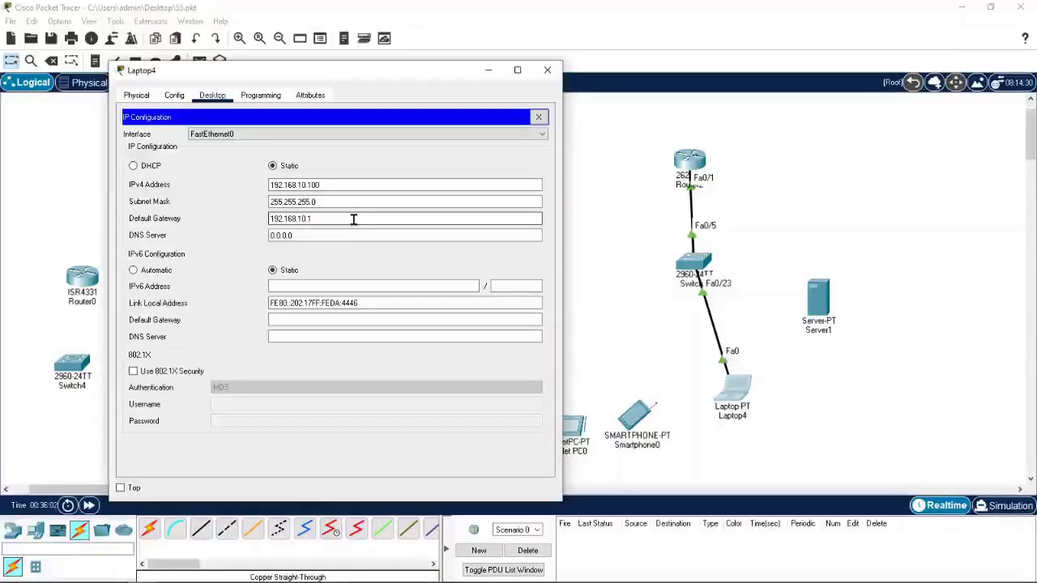
click(340, 203)
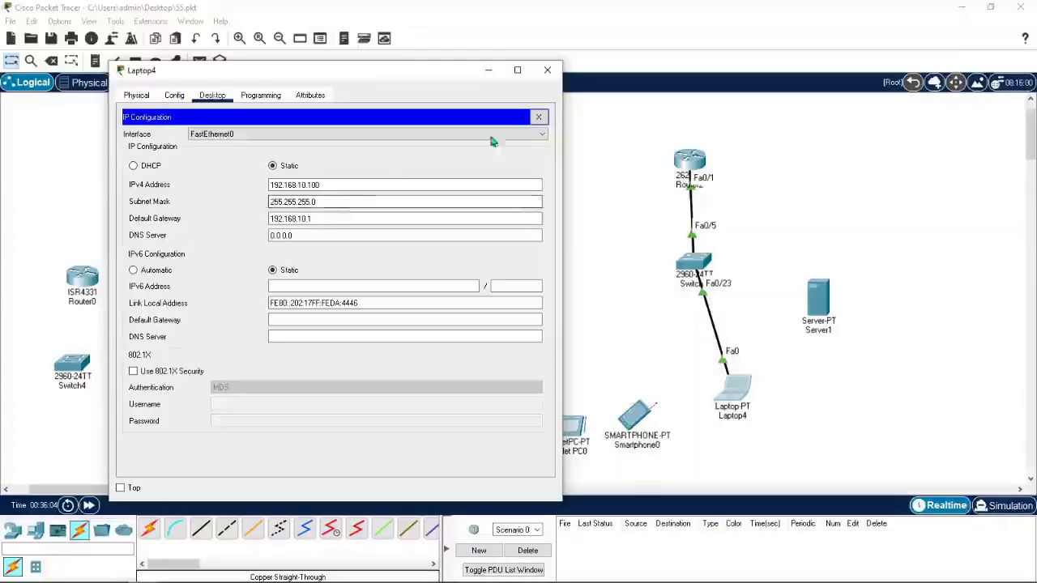
click(547, 69)
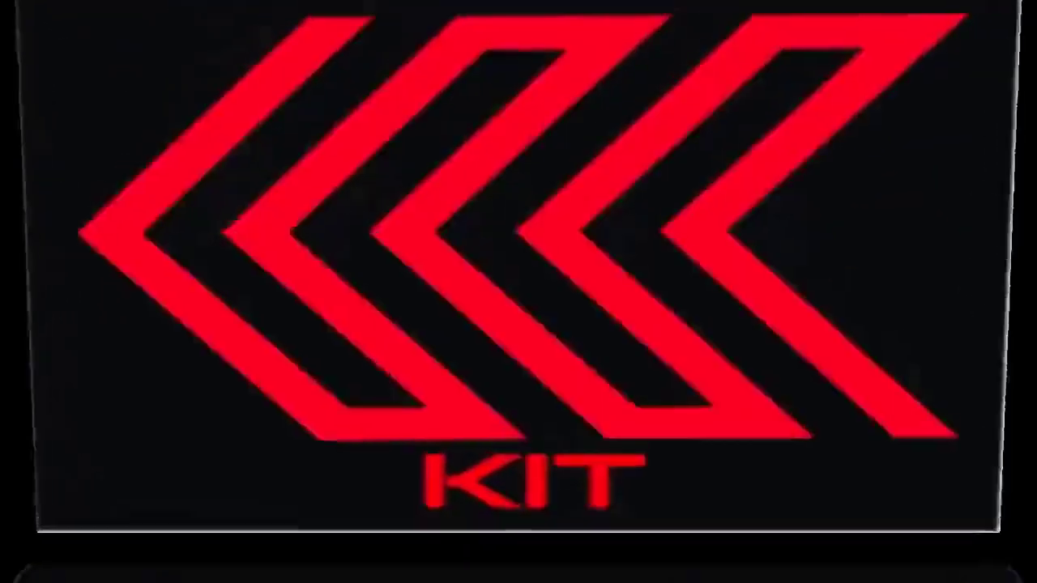